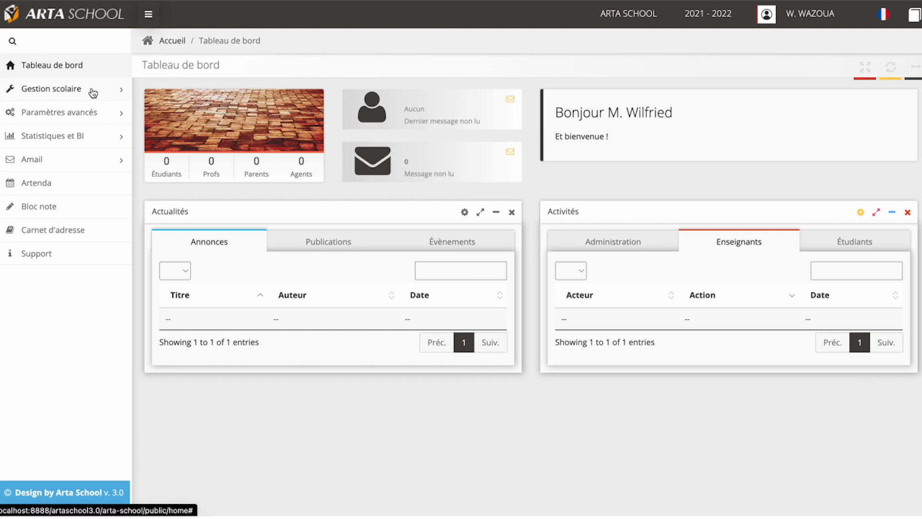
Step: Open the list of school programmes under Gestion scolaire and start a new programme
{"action": "left_click", "coordinate": [93, 92]}
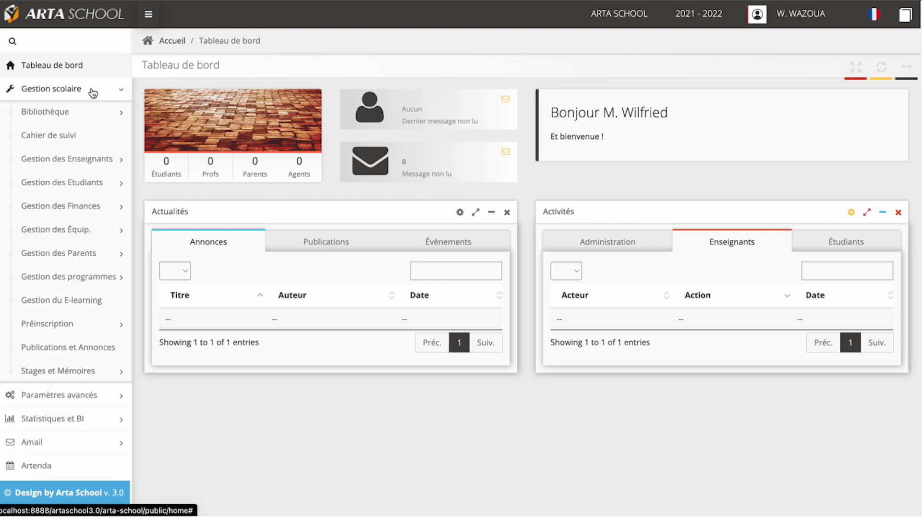
{"action": "left_click", "coordinate": [80, 284]}
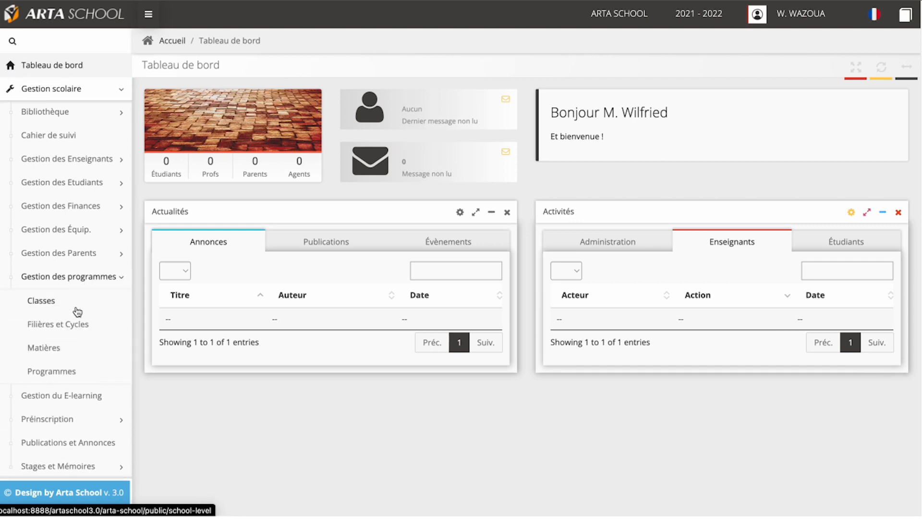
{"action": "left_click", "coordinate": [55, 372]}
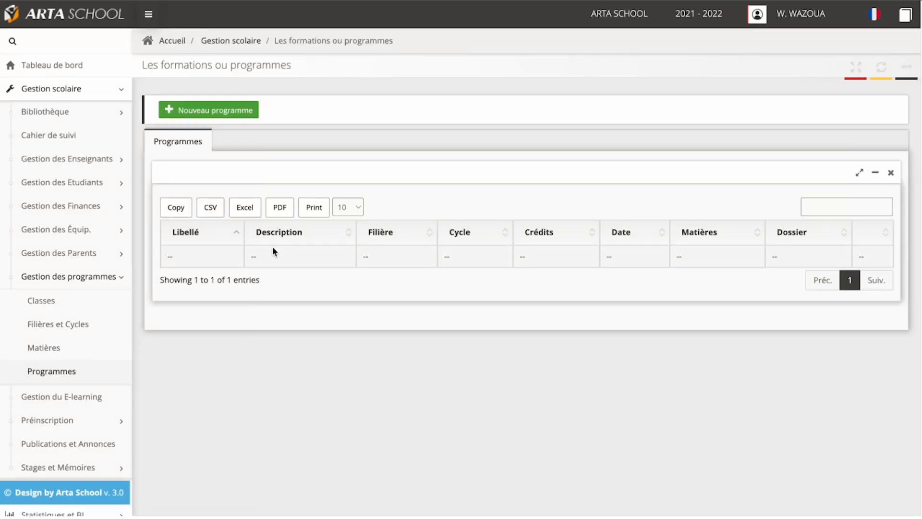
{"action": "left_click", "coordinate": [235, 114]}
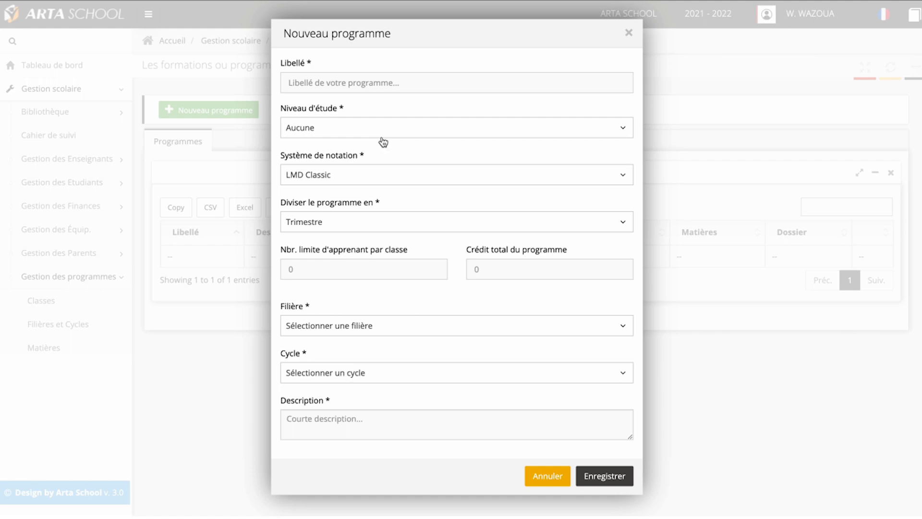
Step: Label the new programme L1F1 and set its study level to Licence 1
{"action": "left_click", "coordinate": [341, 84]}
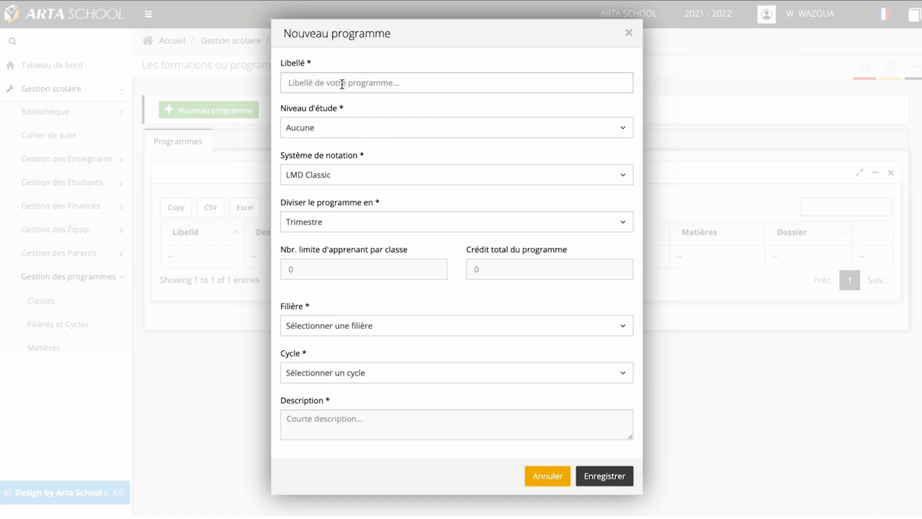
{"action": "type", "text": "L"}
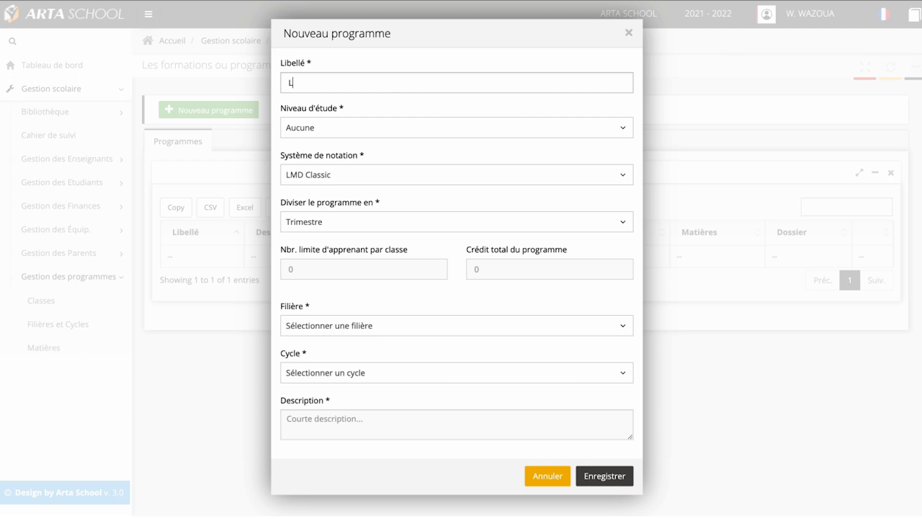
{"action": "type", "text": "1 F1"}
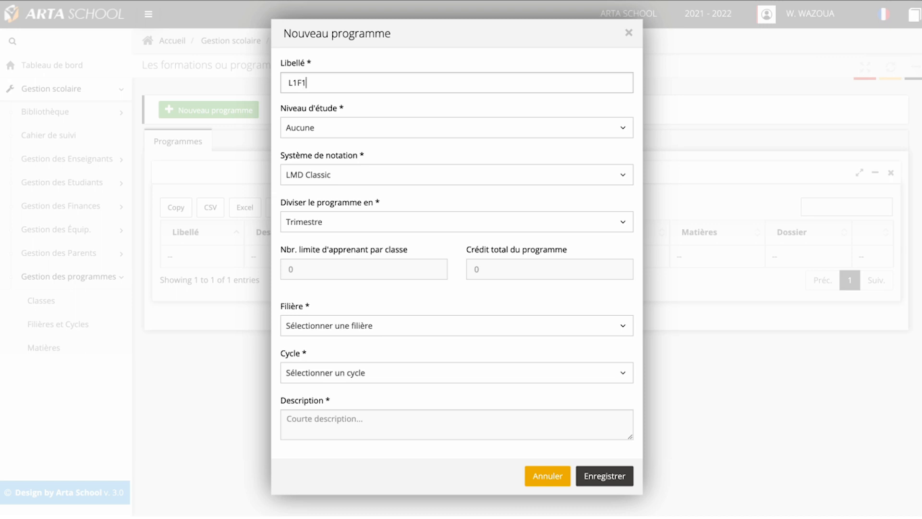
{"action": "left_click", "coordinate": [328, 137]}
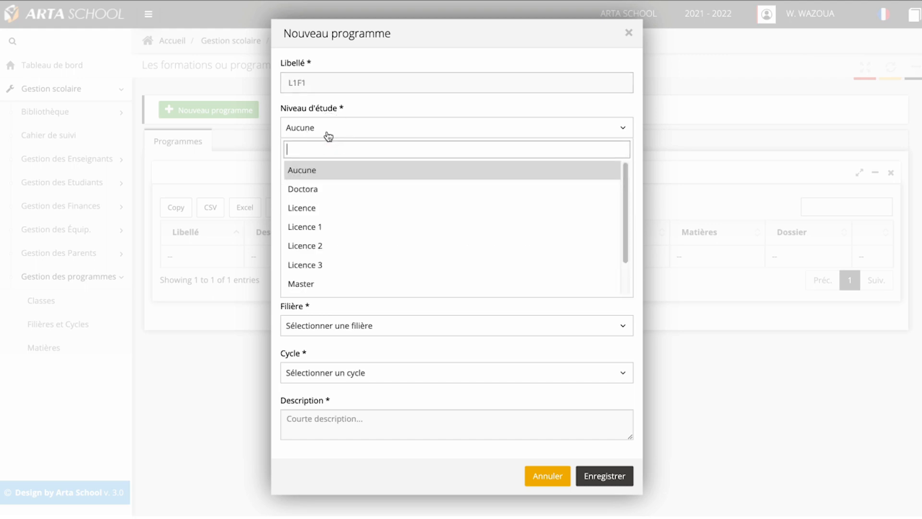
{"action": "left_click", "coordinate": [324, 227]}
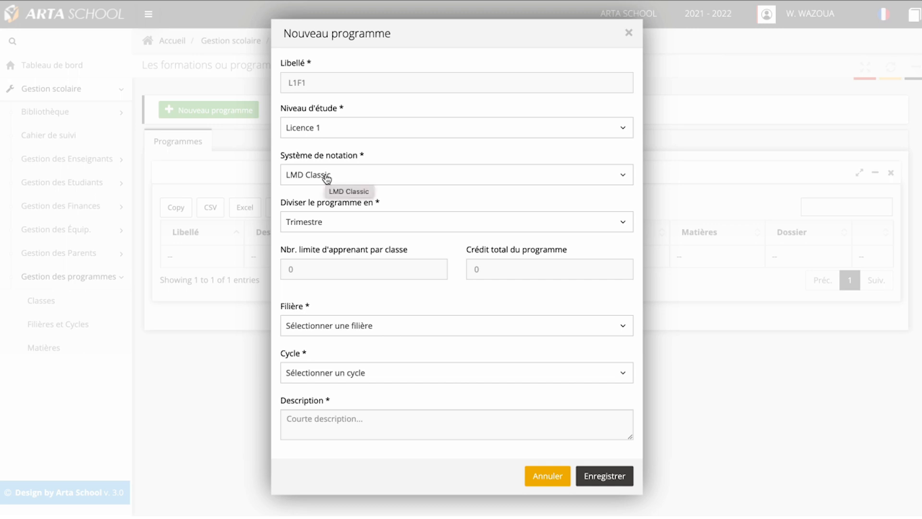
Step: Choose LMD Classic as the programme's grading system and divide the programme into Semestre
{"action": "left_click", "coordinate": [351, 179]}
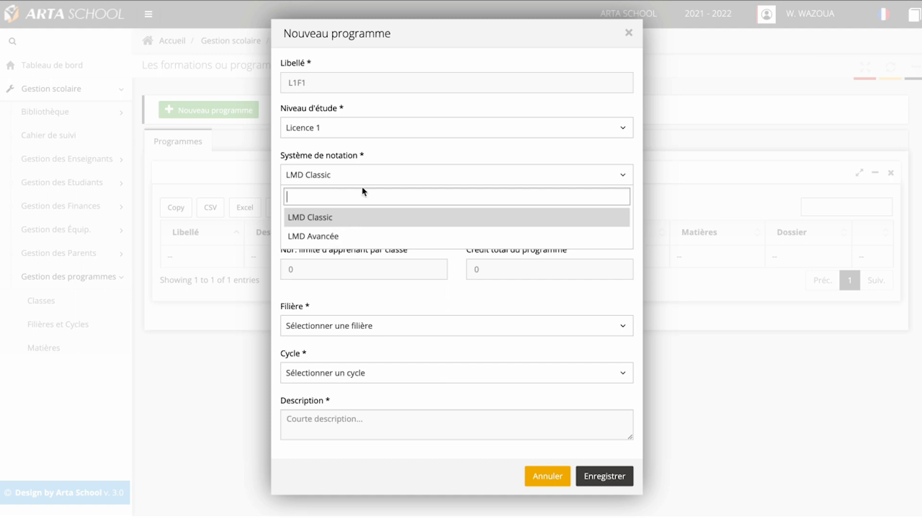
{"action": "left_click", "coordinate": [331, 222]}
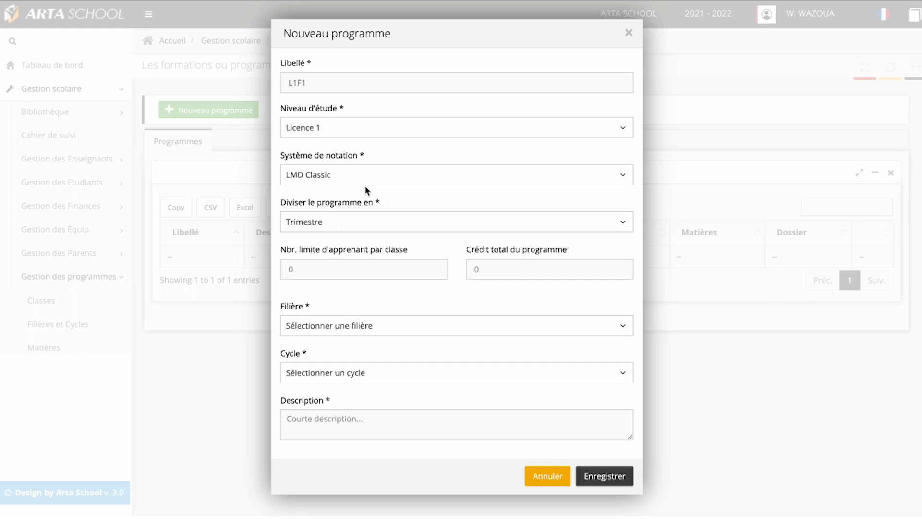
{"action": "left_click", "coordinate": [335, 225]}
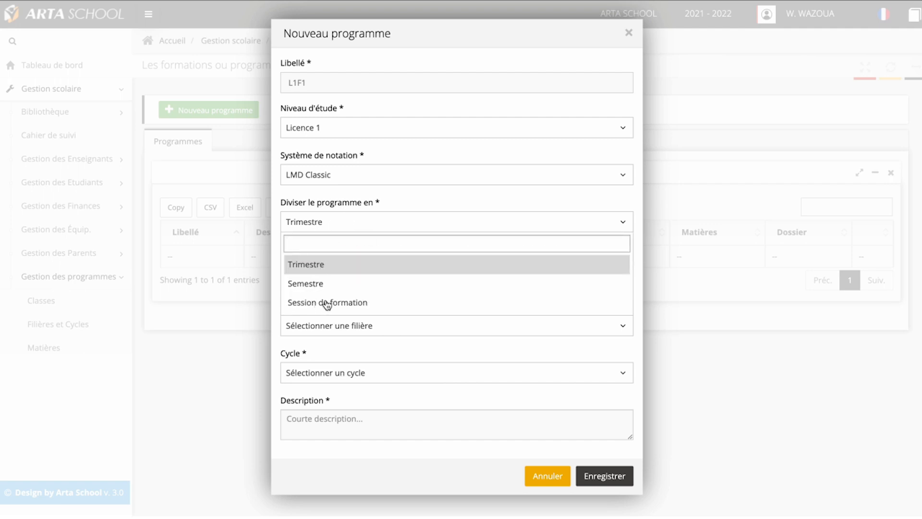
{"action": "left_click", "coordinate": [314, 284]}
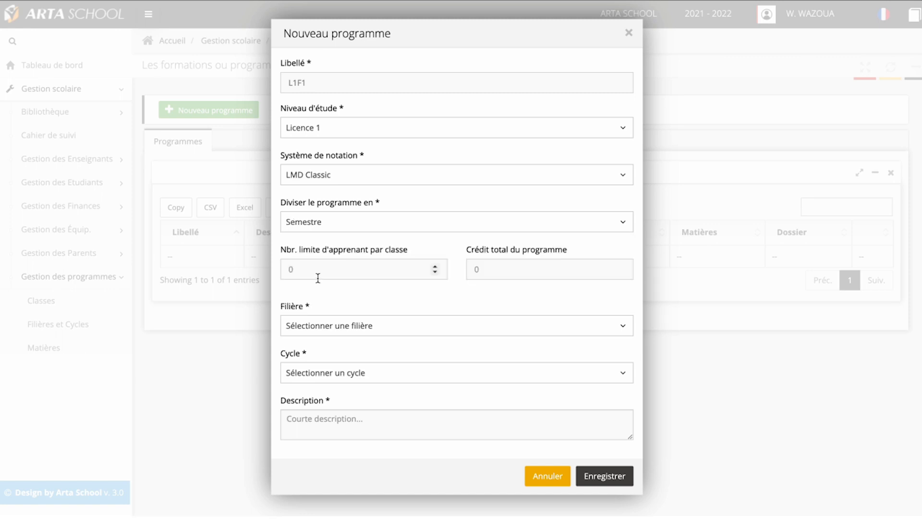
Step: Set the learner limit per class to 30 and the programme's total credit to 60
{"action": "left_click", "coordinate": [363, 272]}
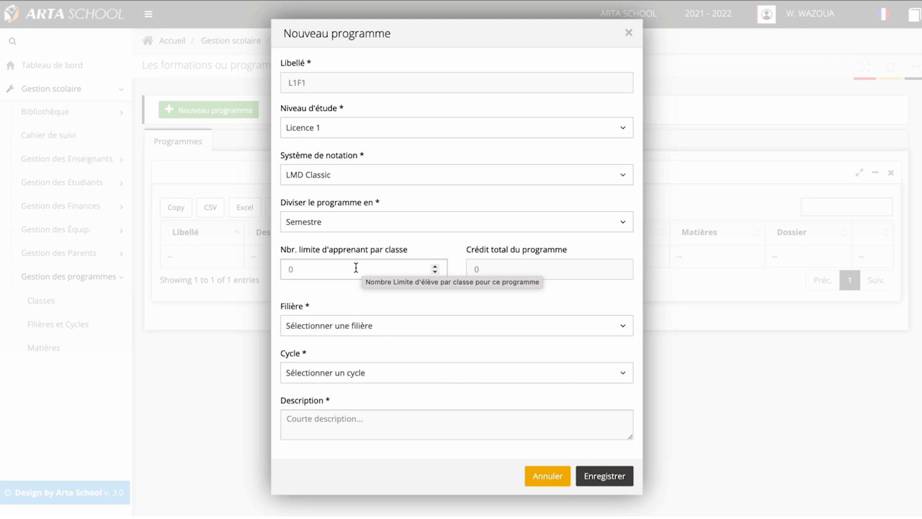
{"action": "left_click", "coordinate": [313, 273]}
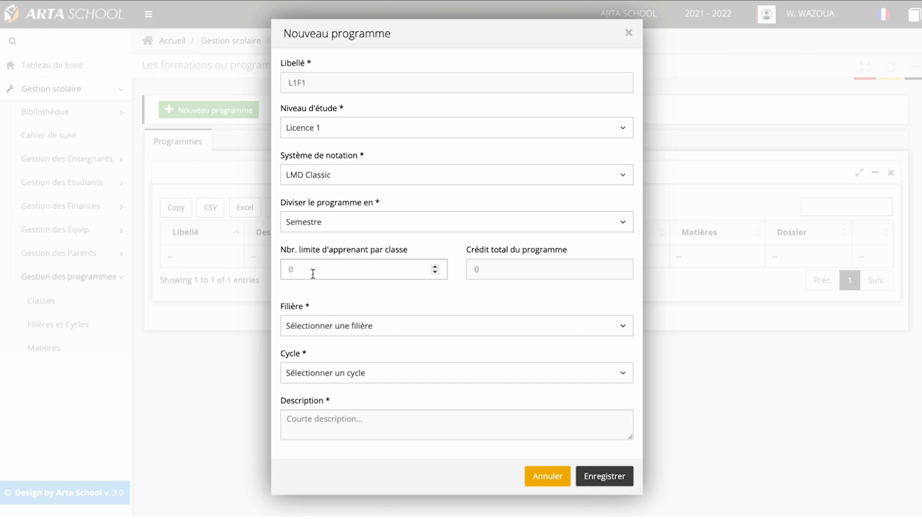
{"action": "type", "text": "30"}
{"action": "left_click", "coordinate": [495, 271]}
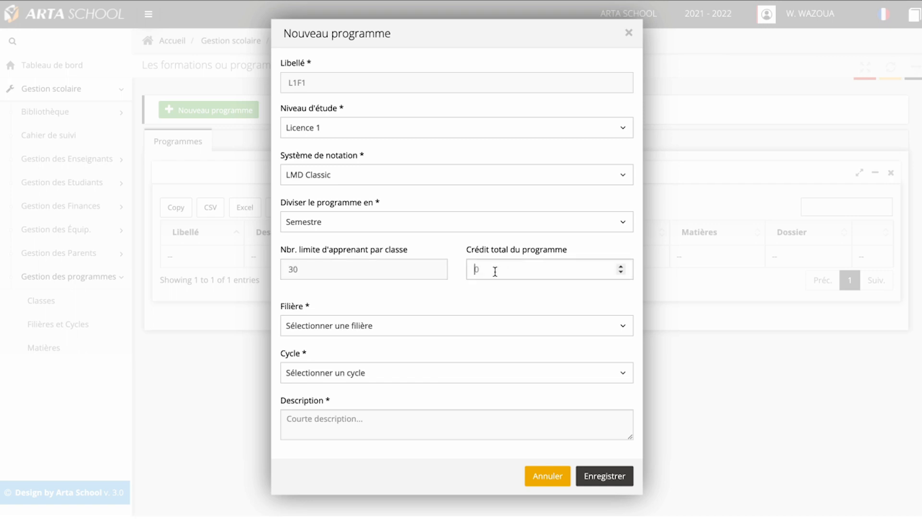
{"action": "type", "text": "60"}
Step: Assign the programme to Filière 1 and Cycle 1
{"action": "left_click", "coordinate": [368, 326]}
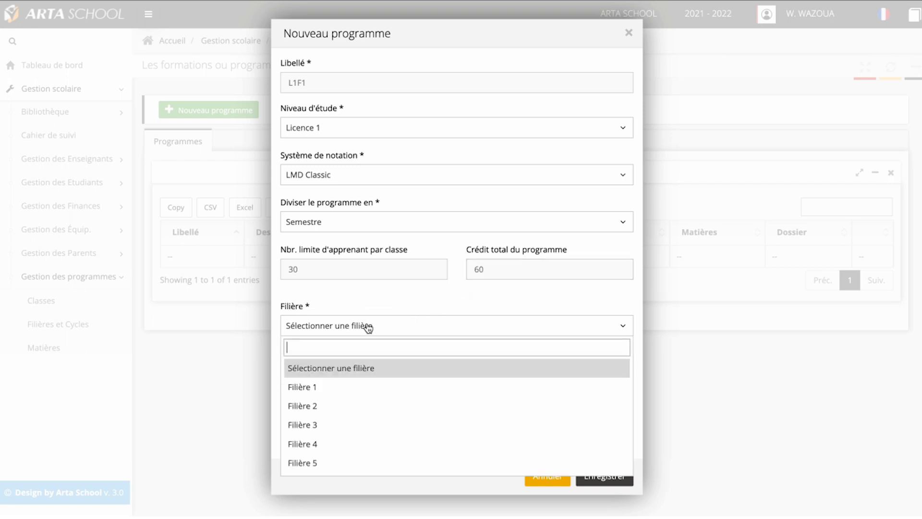
{"action": "left_click", "coordinate": [307, 385]}
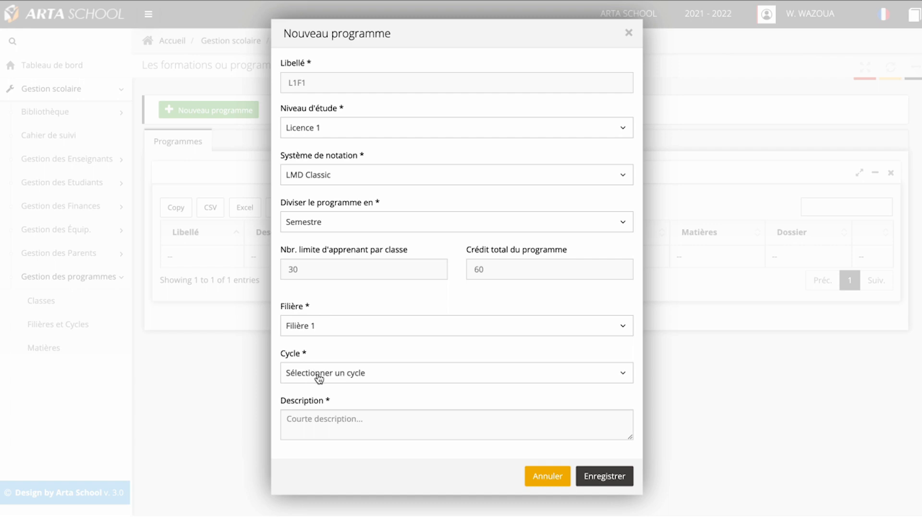
{"action": "left_click", "coordinate": [316, 372]}
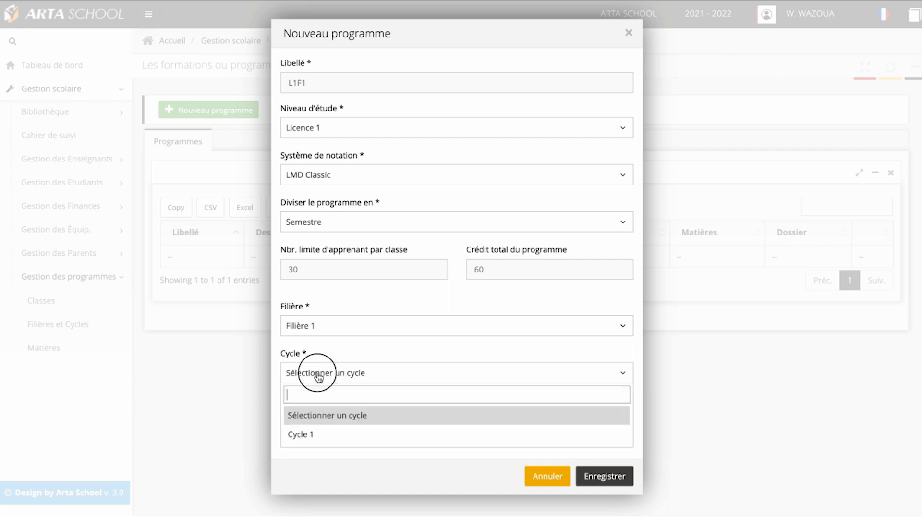
{"action": "left_click", "coordinate": [302, 435]}
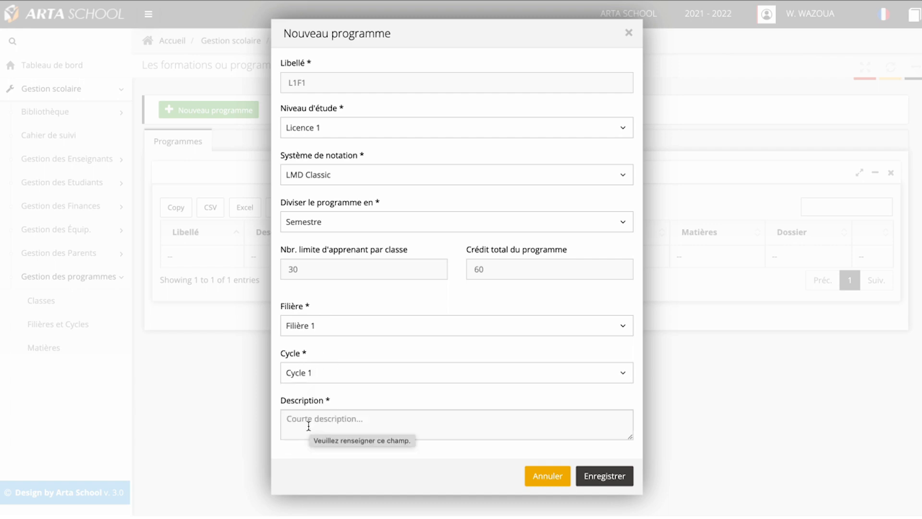
Step: Enter the description "PREMIÈRE ANNÉE DE LICENCE EN FILIÈRE 1" and save the new programme
{"action": "left_click", "coordinate": [317, 422]}
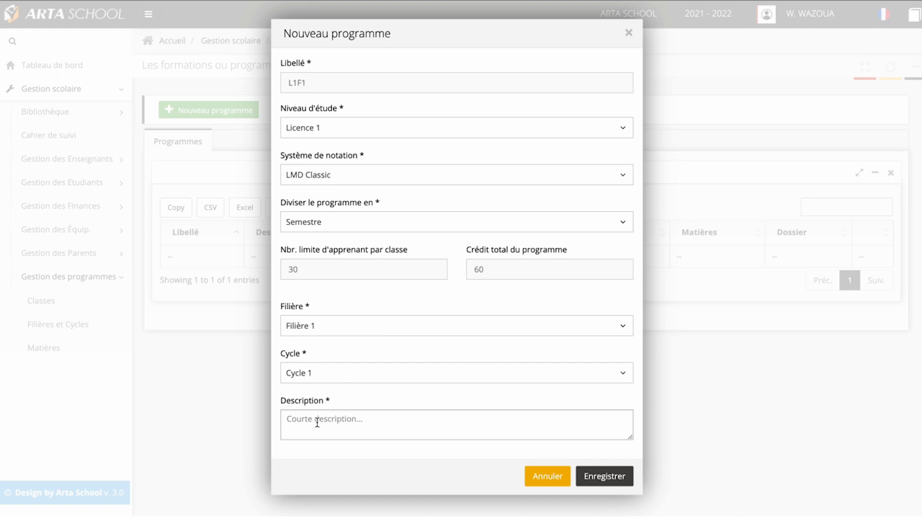
{"action": "type", "text": "P"}
{"action": "type", "text": "REMI"}
{"action": "type", "text": "ERE"}
{"action": "key", "text": "BackSpace"}
{"action": "key", "text": "BackSpace"}
{"action": "key", "text": "BackSpace"}
{"action": "type", "text": "7"}
{"action": "key", "text": "BackSpace"}
{"action": "type", "text": "ÈRE ANNÉE "}
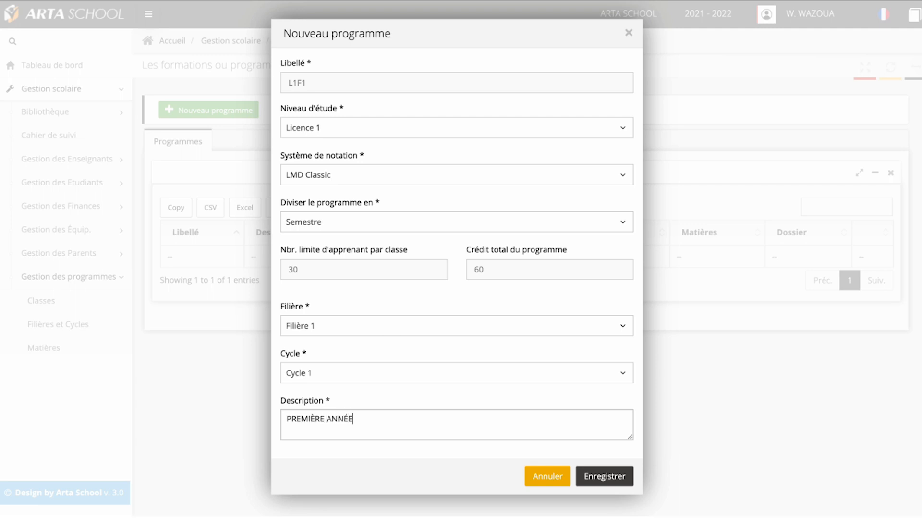
{"action": "type", "text": "DE LICENCE EN FILI7RE"}
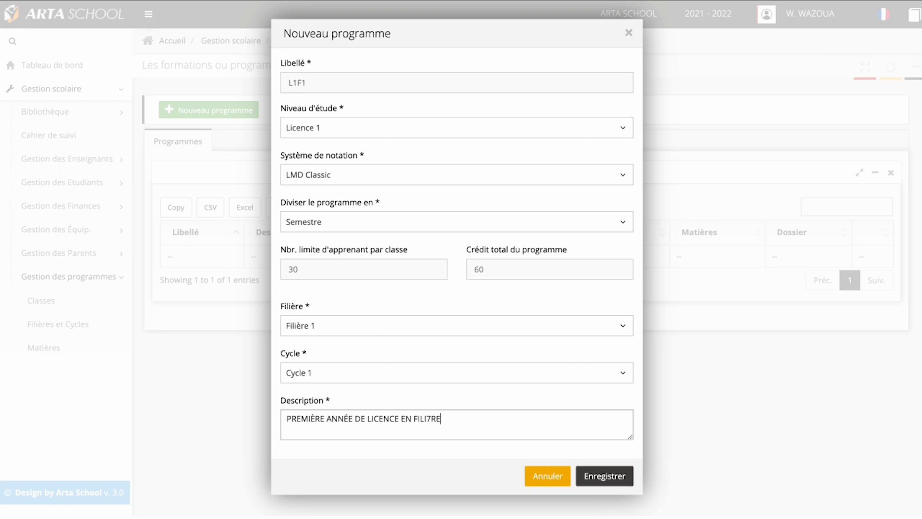
{"action": "key", "text": "BackSpace"}
{"action": "key", "text": "BackSpace"}
{"action": "type", "text": "ÈRE 1"}
{"action": "left_click", "coordinate": [607, 476]}
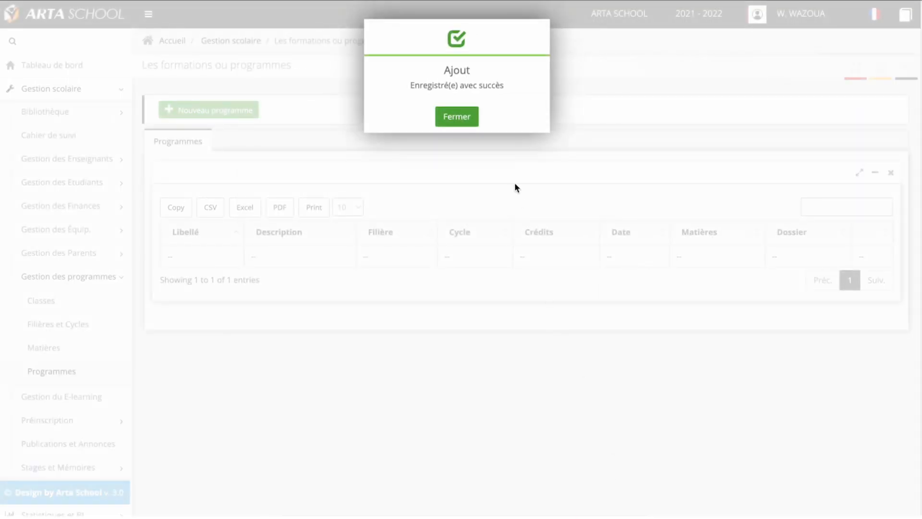
{"action": "left_click", "coordinate": [468, 123]}
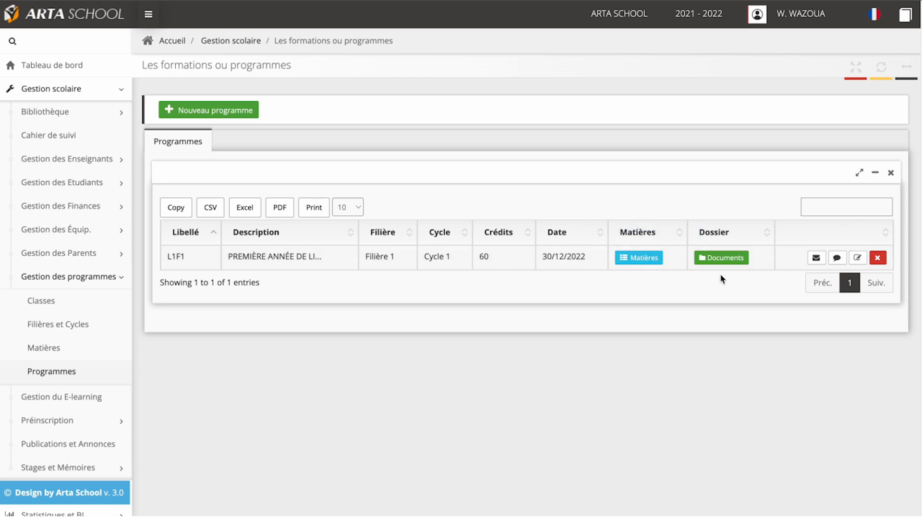
Step: Open the L1F1 programme for editing and save it again with the same details
{"action": "left_click", "coordinate": [857, 260]}
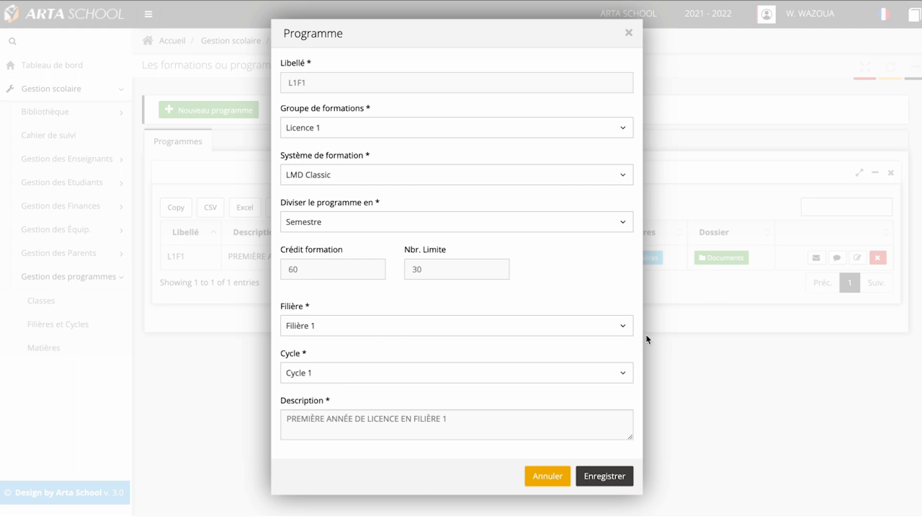
{"action": "left_click", "coordinate": [611, 480]}
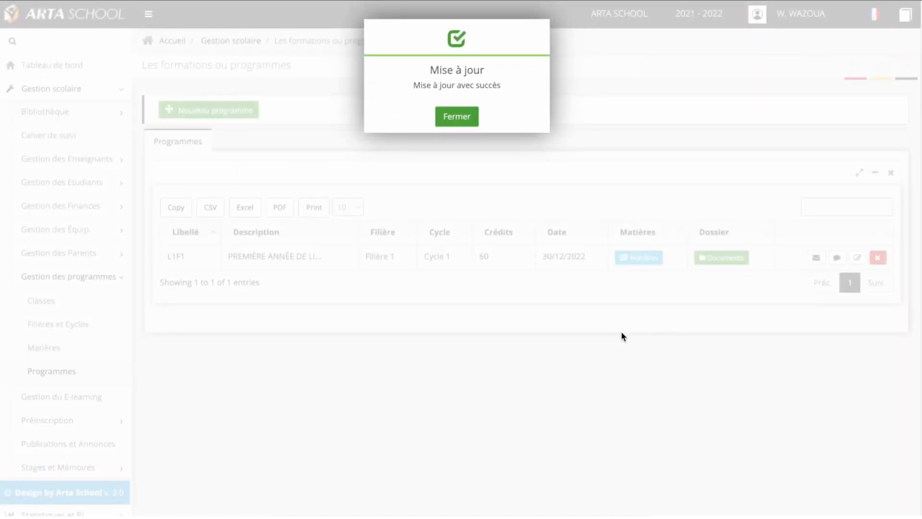
{"action": "left_click", "coordinate": [456, 118]}
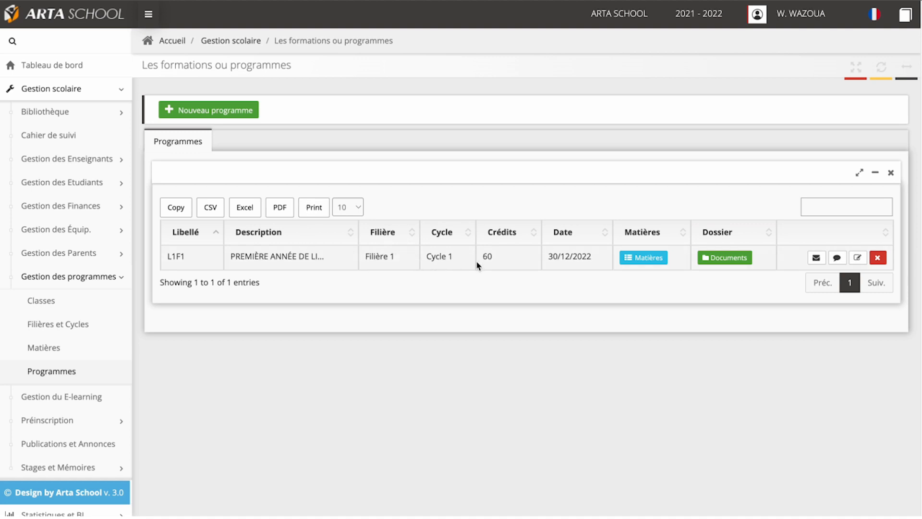
Step: Try to delete the L1F1 programme, confirming the deletion request
{"action": "left_click", "coordinate": [879, 262]}
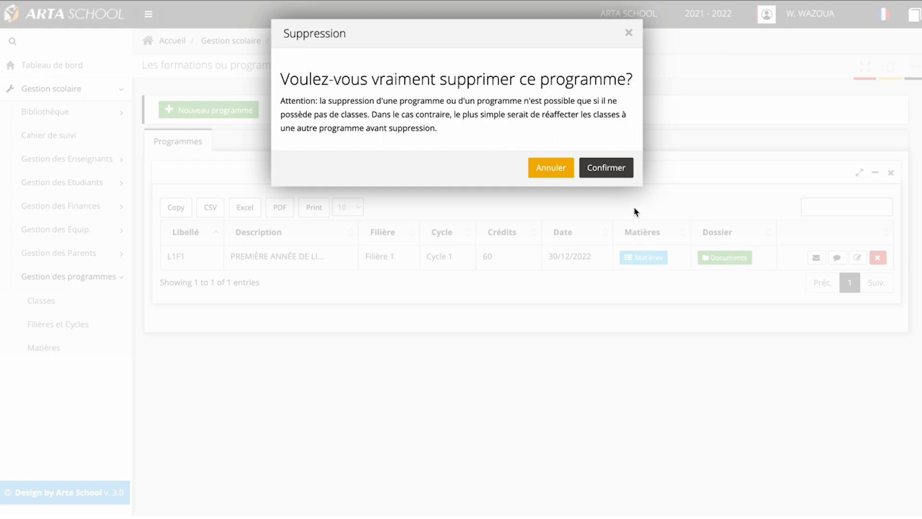
{"action": "left_click", "coordinate": [601, 171]}
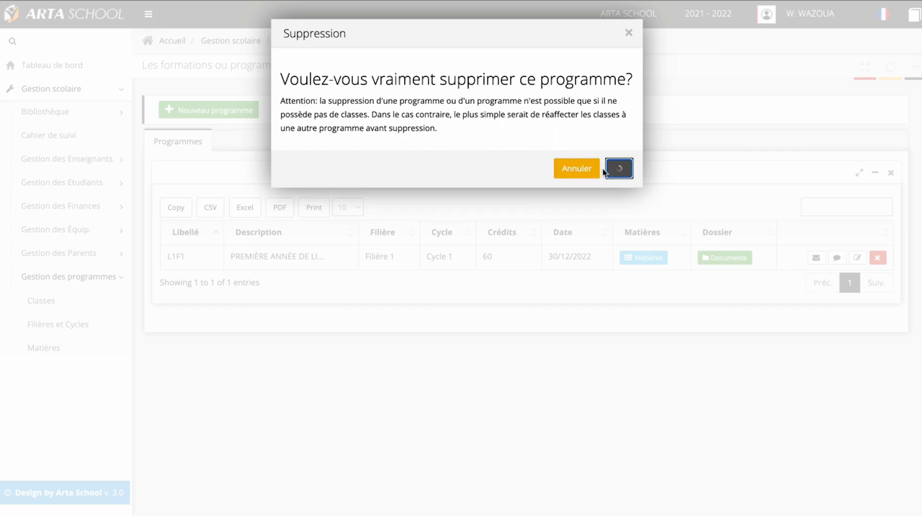
{"action": "left_click", "coordinate": [463, 117]}
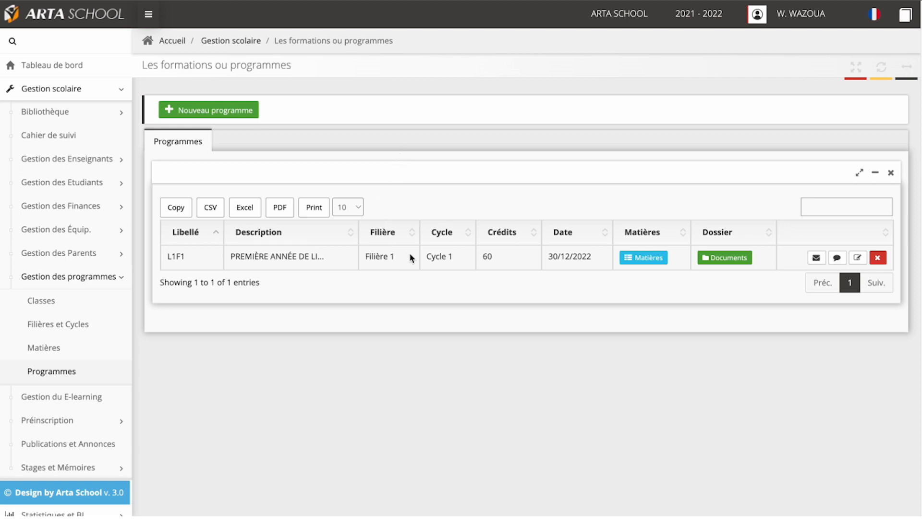
Step: Start allocating subjects to L1F1, selecting Matière 1 with coefficient 1, credit 1, 20 hours and periodicity Premier trimestre ou semestre
{"action": "left_click", "coordinate": [643, 259]}
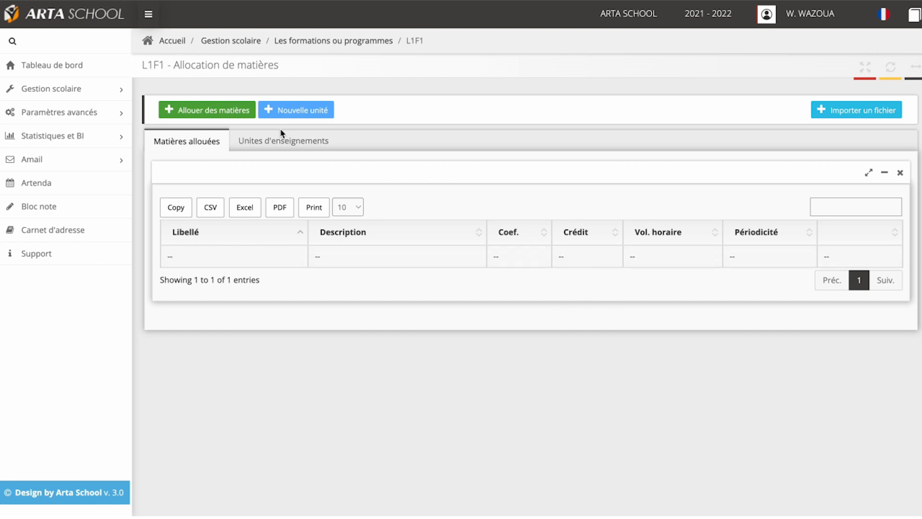
{"action": "left_click", "coordinate": [233, 115]}
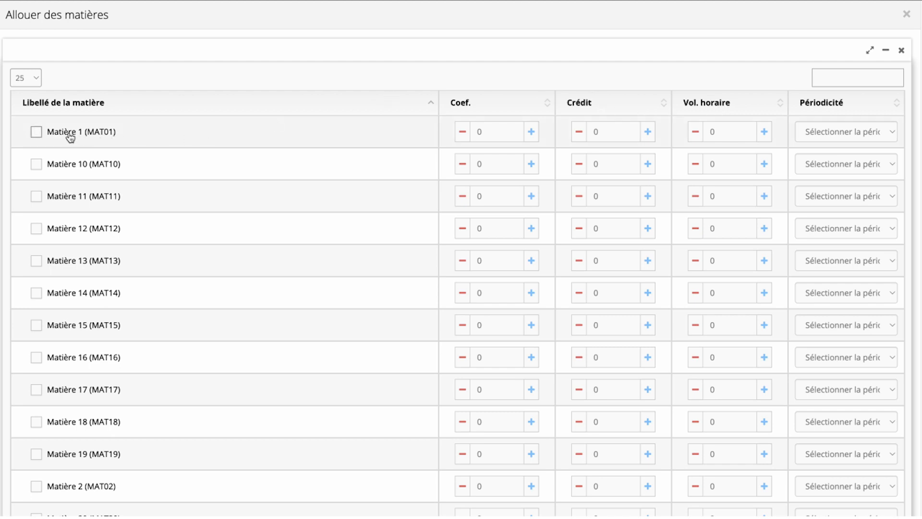
{"action": "left_click", "coordinate": [38, 133]}
{"action": "left_click", "coordinate": [531, 132]}
{"action": "left_click", "coordinate": [648, 138]}
{"action": "left_click", "coordinate": [711, 132]}
{"action": "type", "text": "2"}
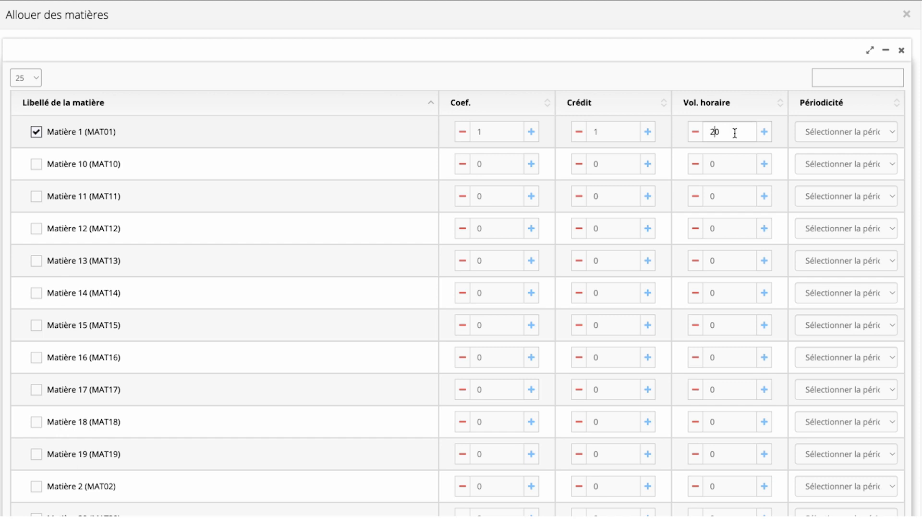
{"action": "left_click", "coordinate": [824, 136]}
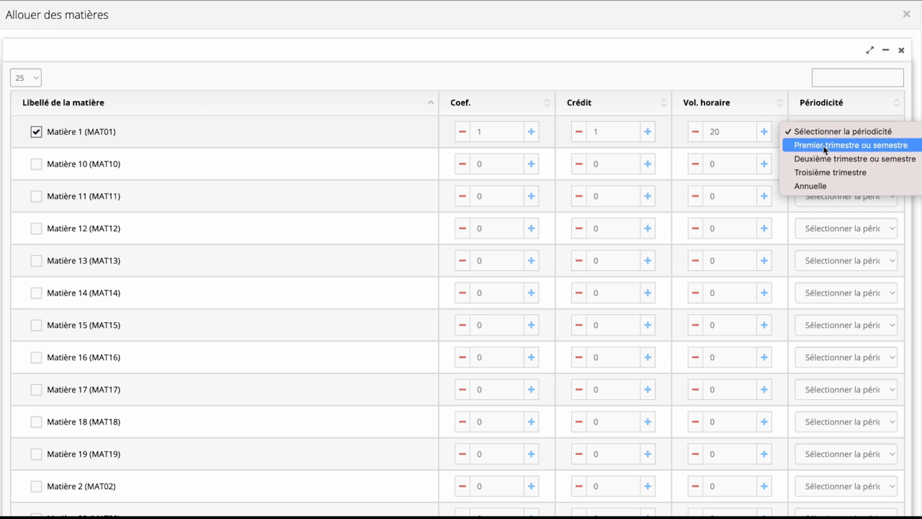
{"action": "left_click", "coordinate": [824, 146]}
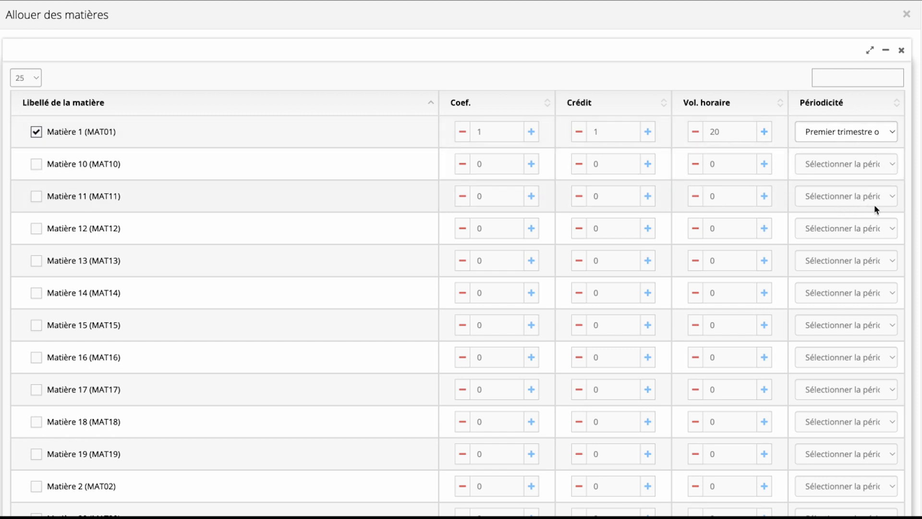
Step: Select Matière 2 with coefficient 1, credit 1, an hourly volume of 20 and periodicity Premier trimestre ou semestre
{"action": "scroll", "coordinate": [875, 210], "scroll_direction": "down", "scroll_amount": 10}
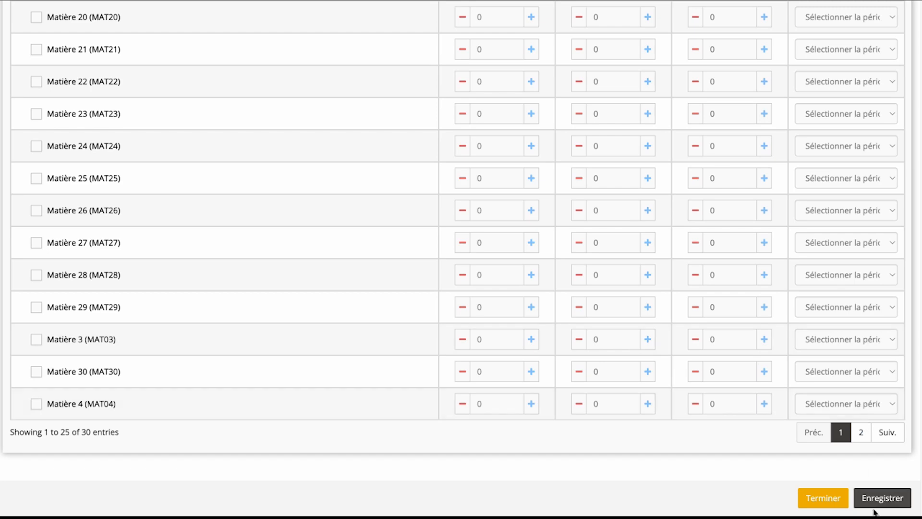
{"action": "scroll", "coordinate": [835, 372], "scroll_direction": "up", "scroll_amount": 4}
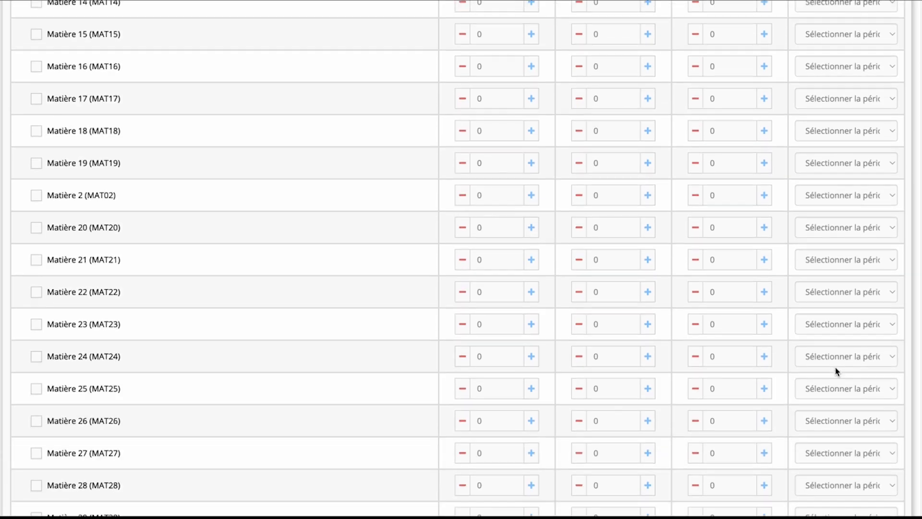
{"action": "scroll", "coordinate": [835, 371], "scroll_direction": "up", "scroll_amount": 5}
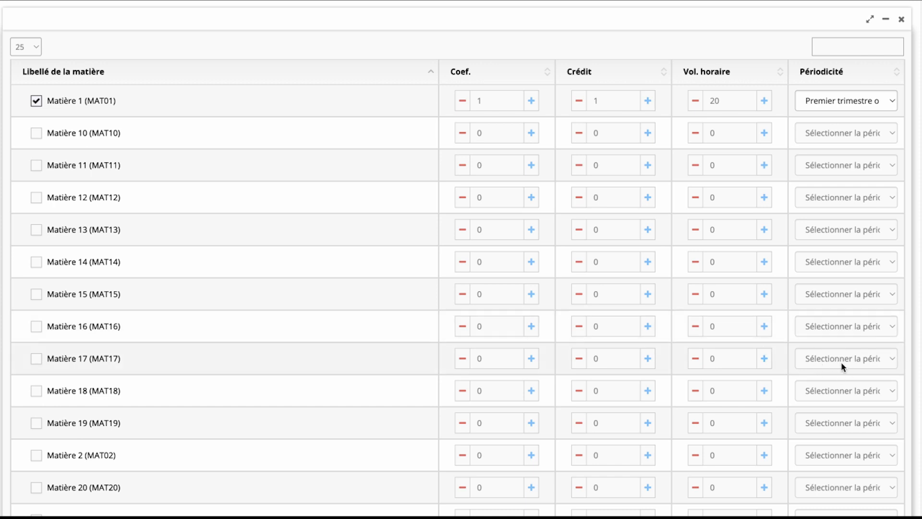
{"action": "scroll", "coordinate": [840, 363], "scroll_direction": "down", "scroll_amount": 3}
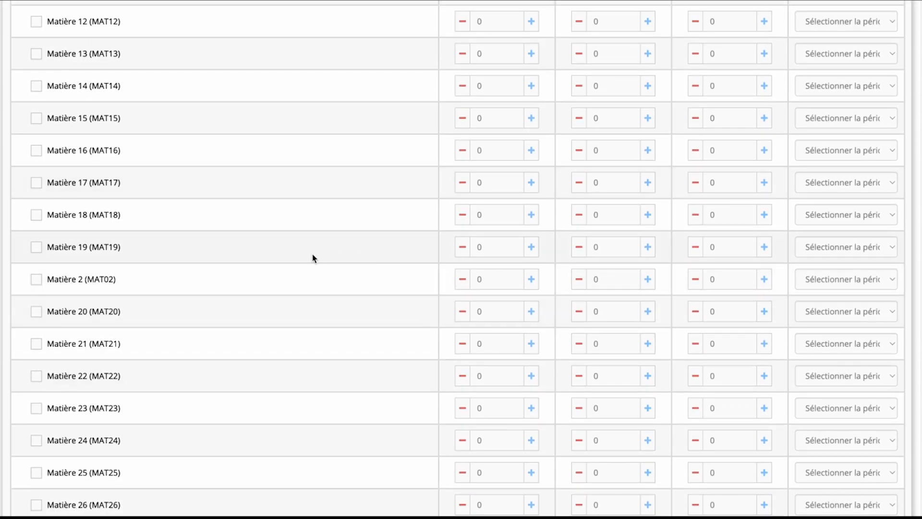
{"action": "left_click", "coordinate": [531, 280]}
{"action": "left_click", "coordinate": [648, 279]}
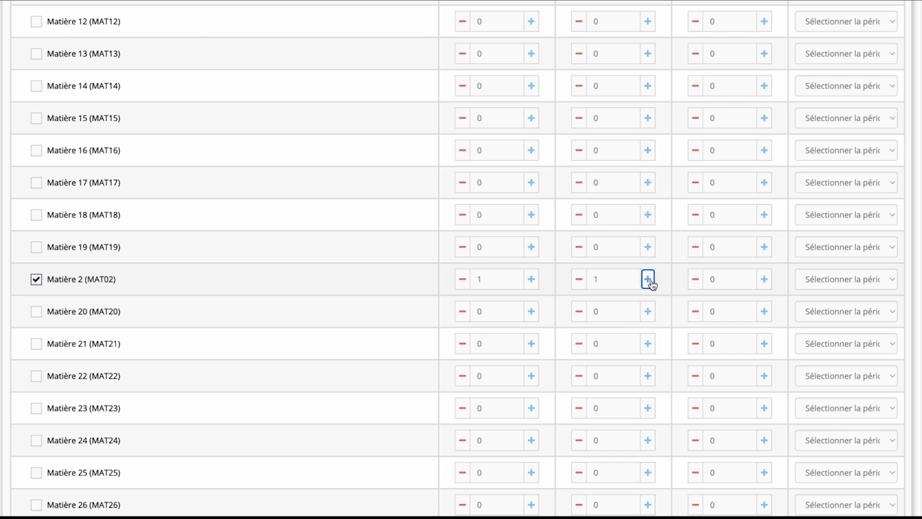
{"action": "left_click", "coordinate": [707, 278]}
{"action": "type", "text": "2"}
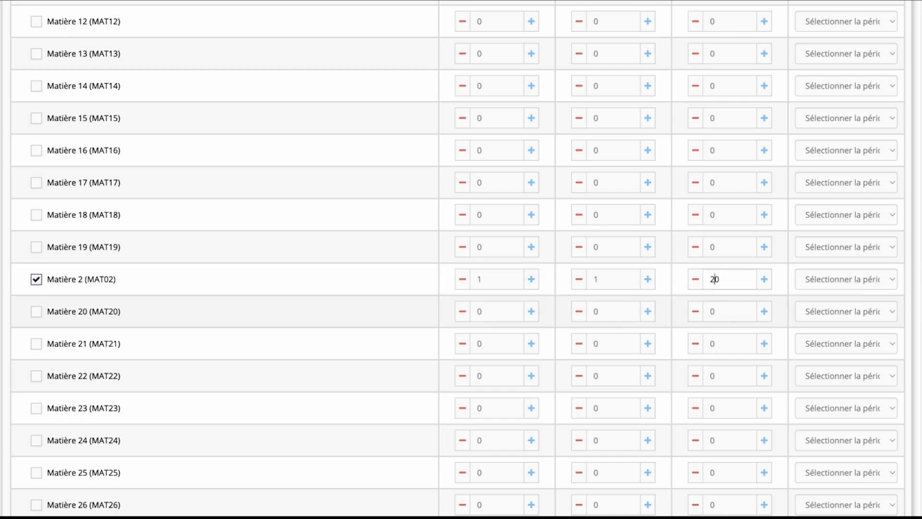
{"action": "left_click", "coordinate": [824, 287]}
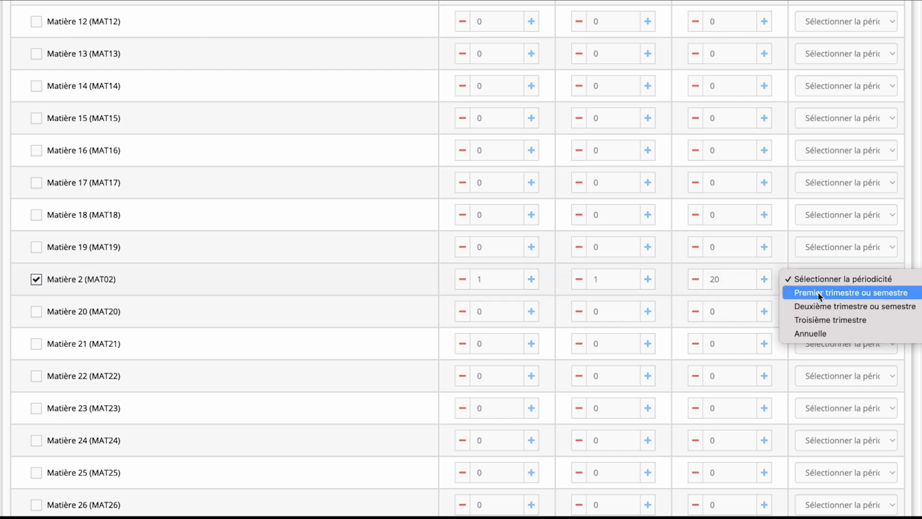
{"action": "left_click", "coordinate": [820, 294]}
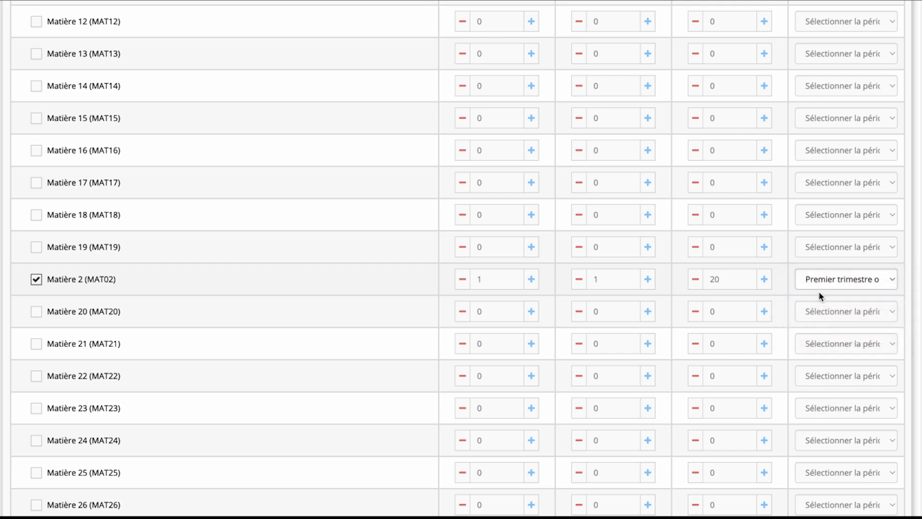
Step: Save the subject allocations and finish the allocation form
{"action": "scroll", "coordinate": [916, 288], "scroll_direction": "down", "scroll_amount": 6}
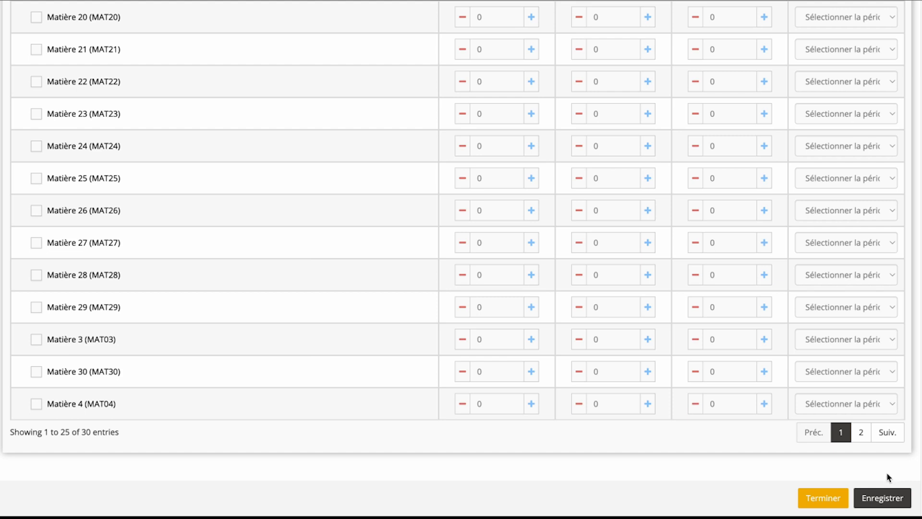
{"action": "left_click", "coordinate": [879, 498]}
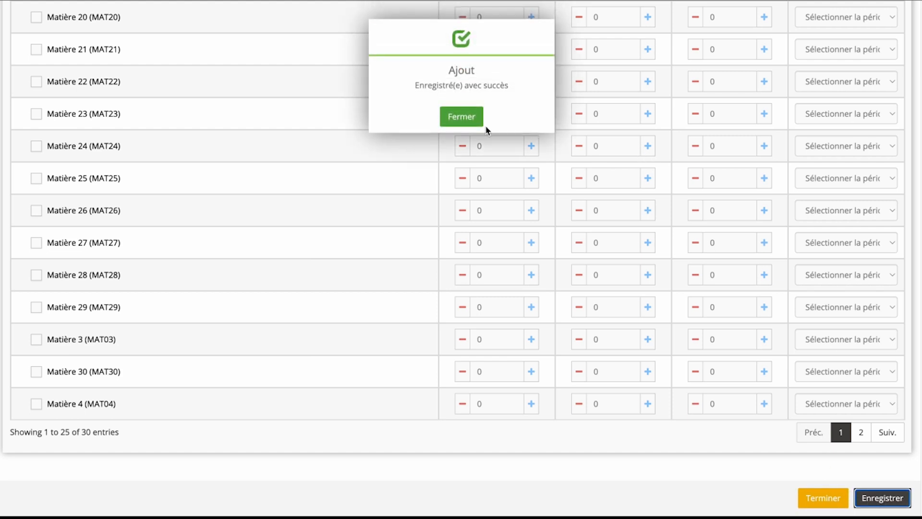
{"action": "left_click", "coordinate": [465, 121]}
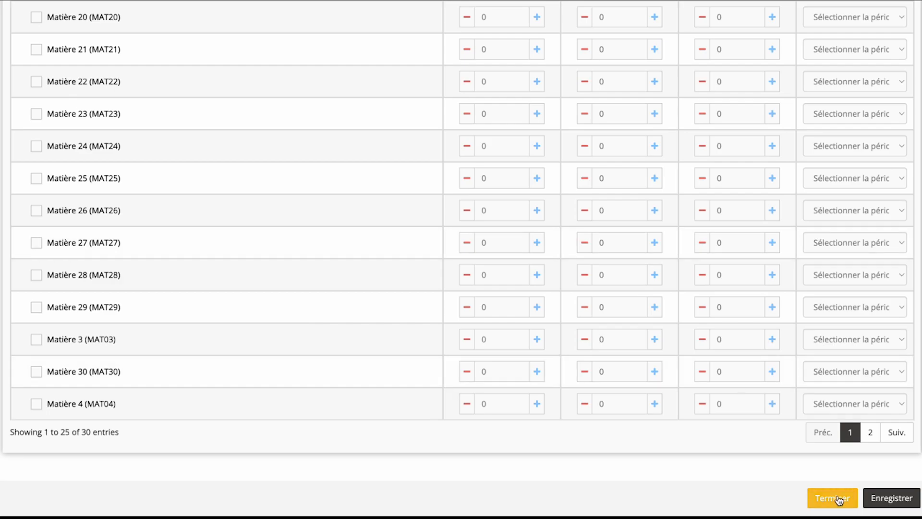
{"action": "left_click", "coordinate": [839, 499]}
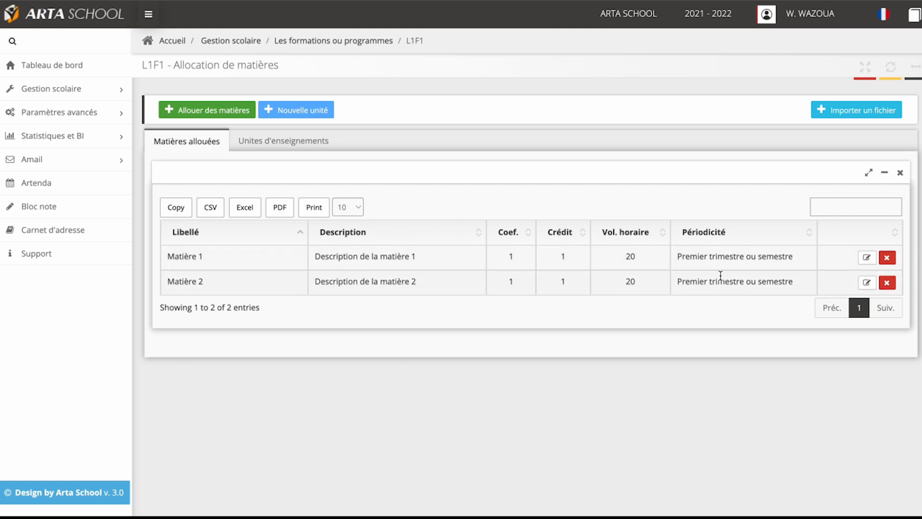
Step: View the edit form and the deletion request for the Matière 1 allocation, cancelling both
{"action": "left_click", "coordinate": [868, 259]}
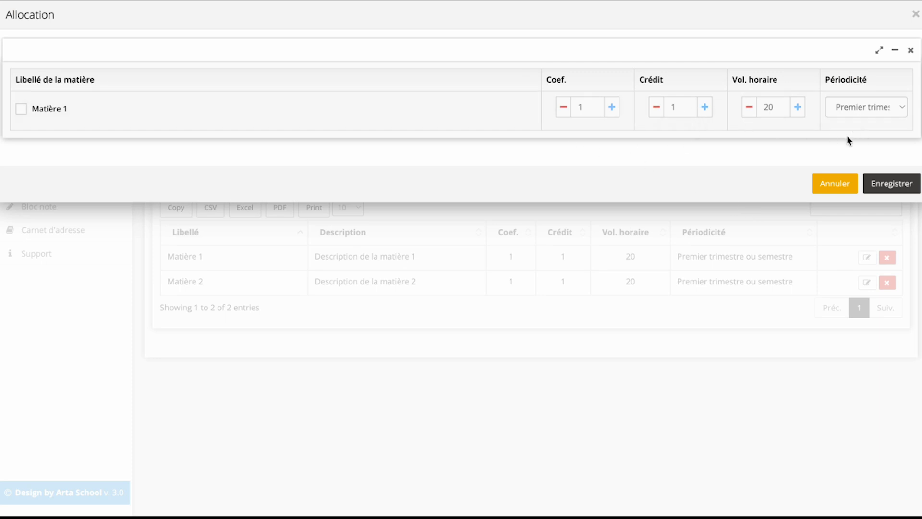
{"action": "left_click", "coordinate": [832, 187]}
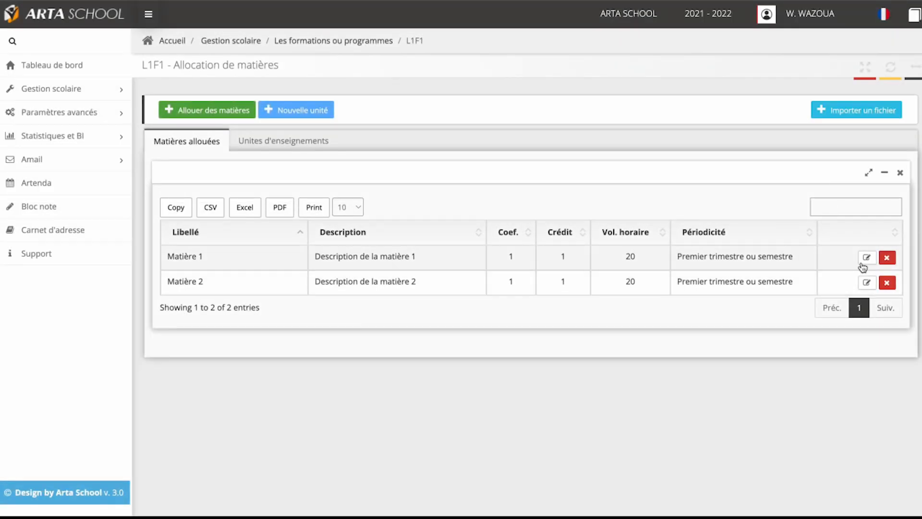
{"action": "left_click", "coordinate": [888, 260]}
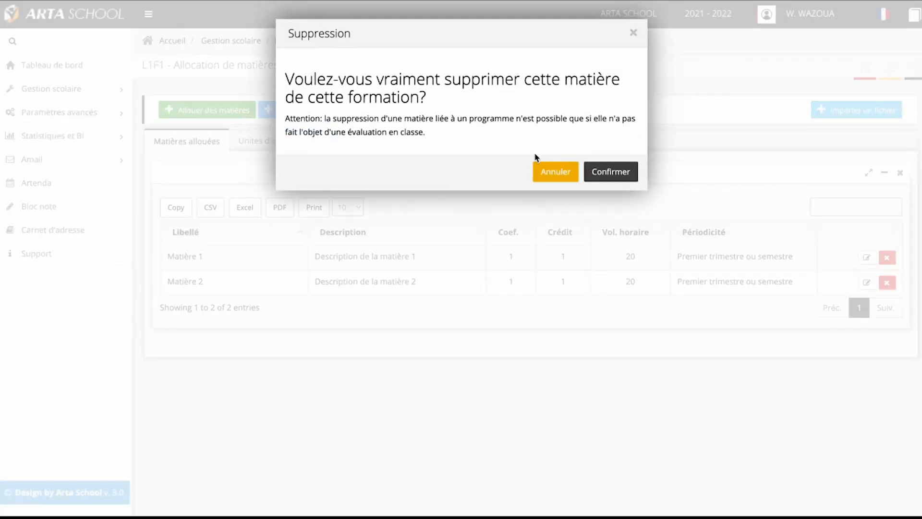
{"action": "left_click", "coordinate": [556, 176]}
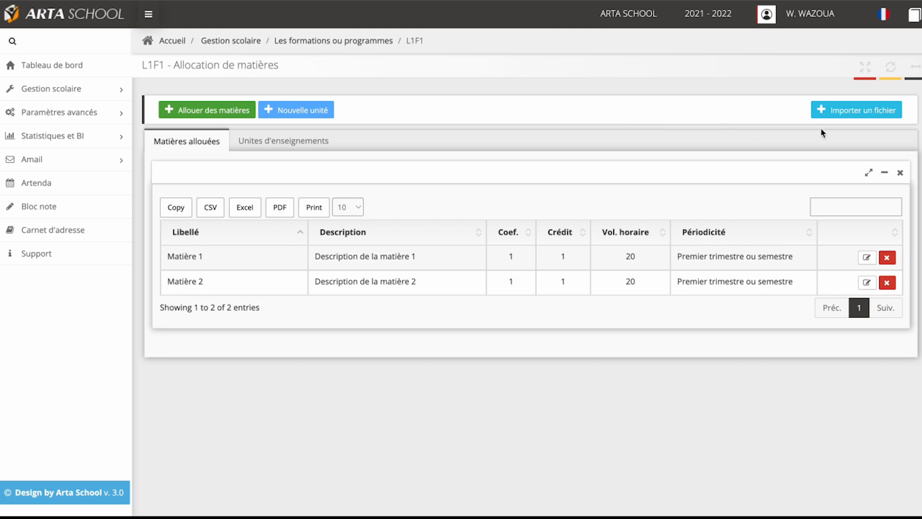
Step: Open the file import for subject allocations and download its Excel template
{"action": "left_click", "coordinate": [857, 115]}
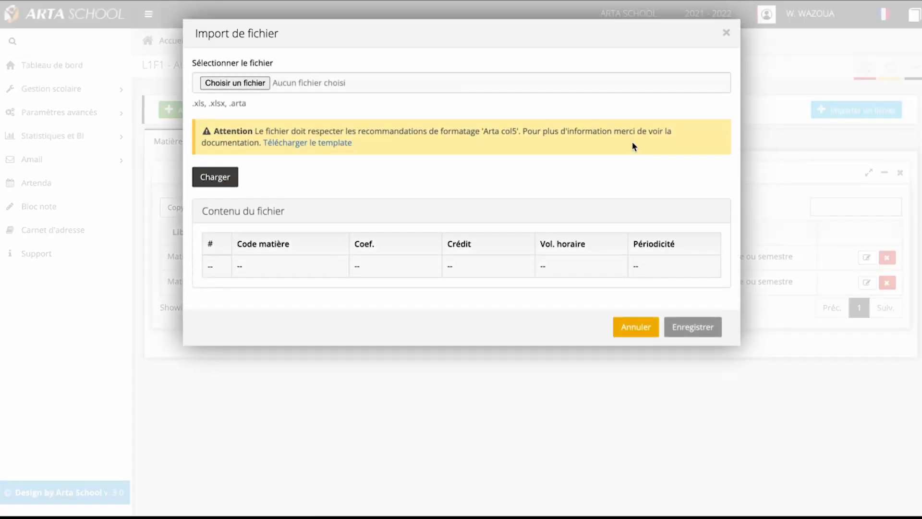
{"action": "left_click", "coordinate": [320, 144]}
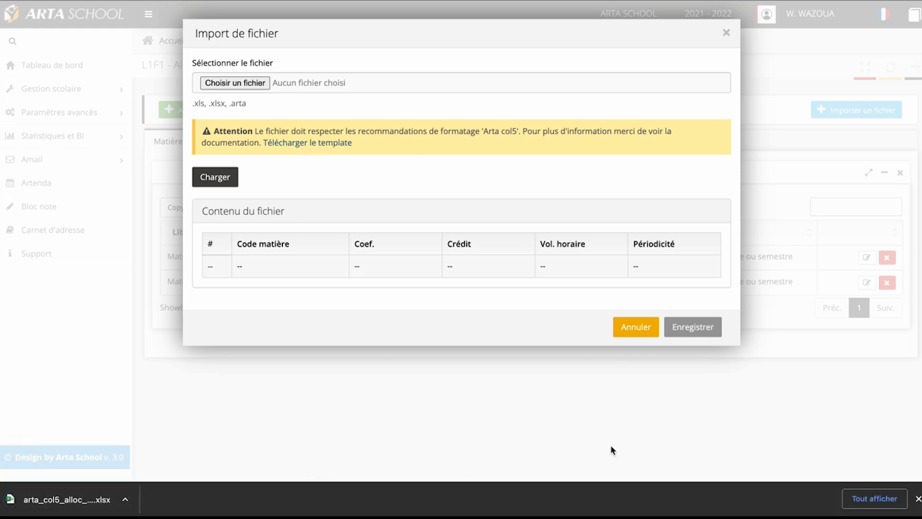
{"action": "left_click", "coordinate": [917, 499]}
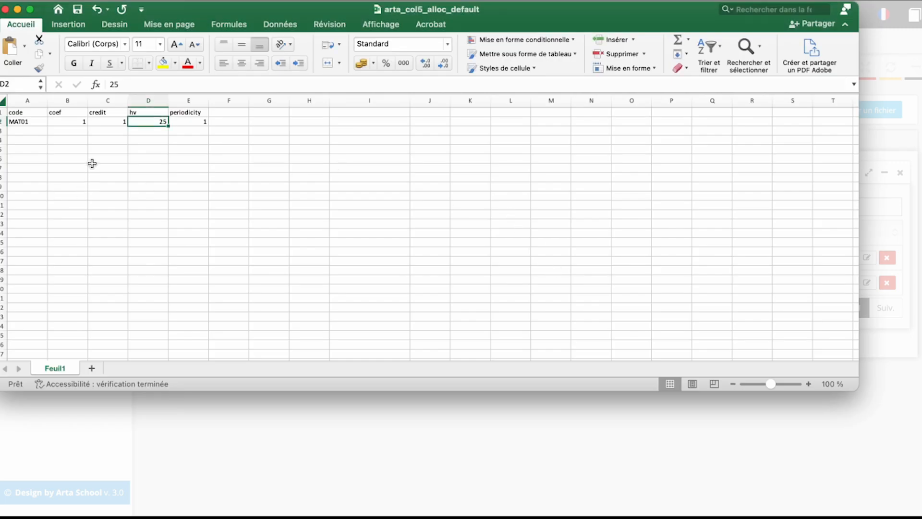
Step: Switch to the template in Excel and examine its code, hv and periodicity columns, checking the codes against the school system's subject list
{"action": "left_click", "coordinate": [24, 122]}
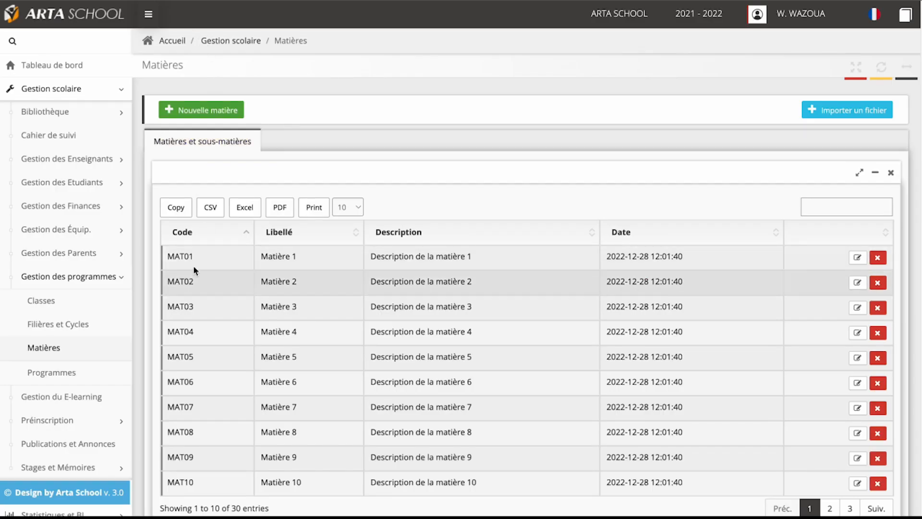
{"action": "scroll", "coordinate": [200, 339], "scroll_direction": "down", "scroll_amount": 1}
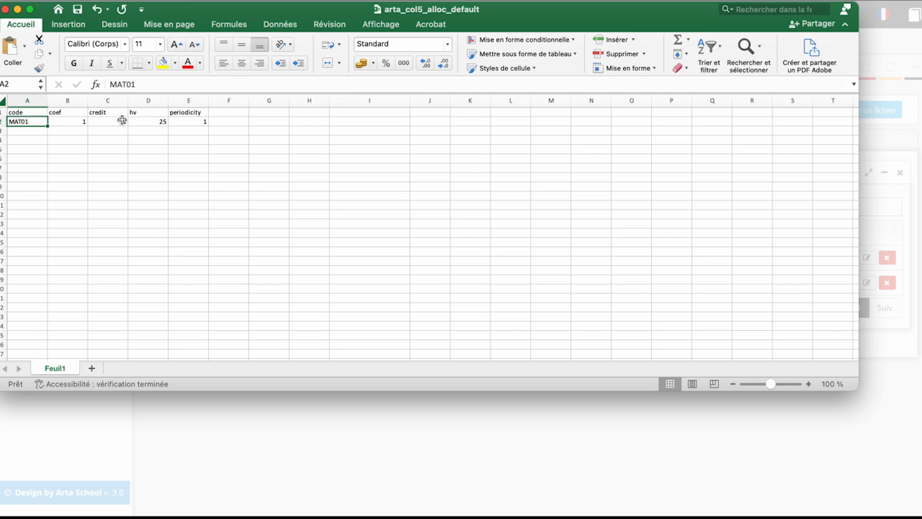
{"action": "left_click", "coordinate": [146, 122]}
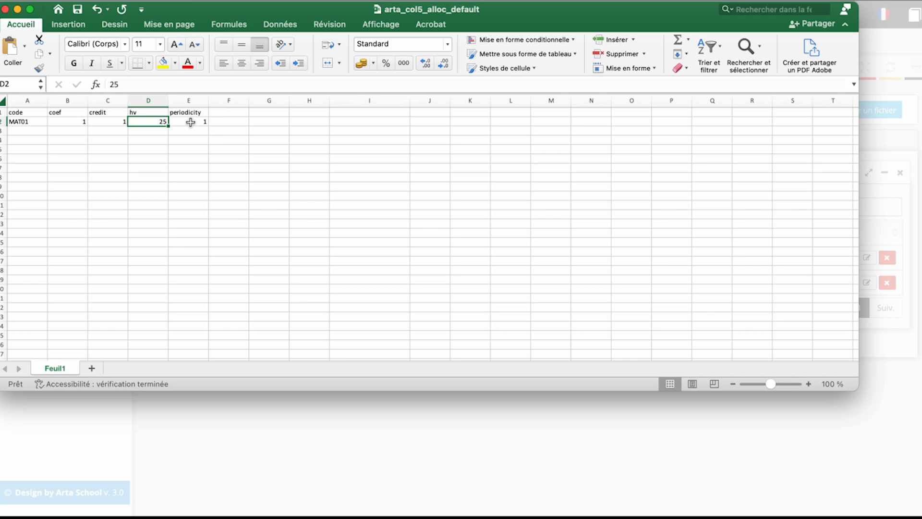
{"action": "left_click", "coordinate": [190, 122]}
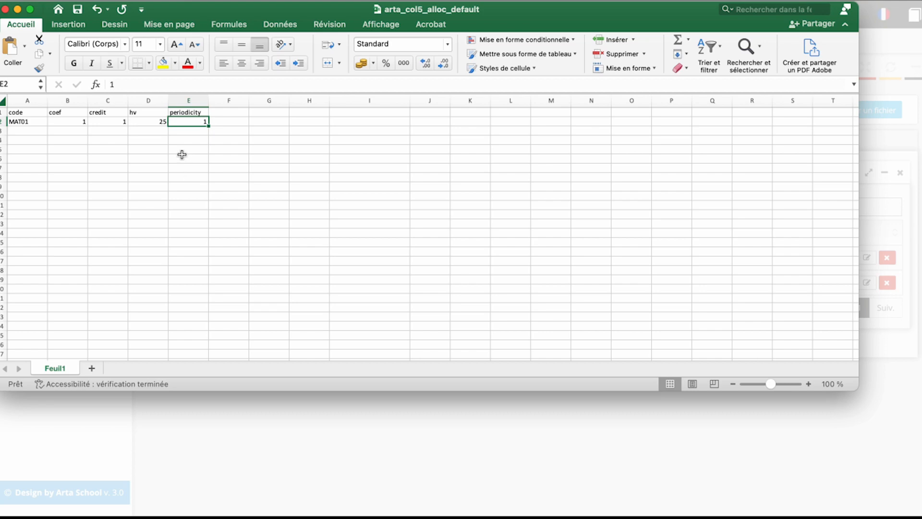
Step: Set the template's first subject to code MAT03 with hv 20 and fill the rows down through MAT10
{"action": "left_click", "coordinate": [30, 121]}
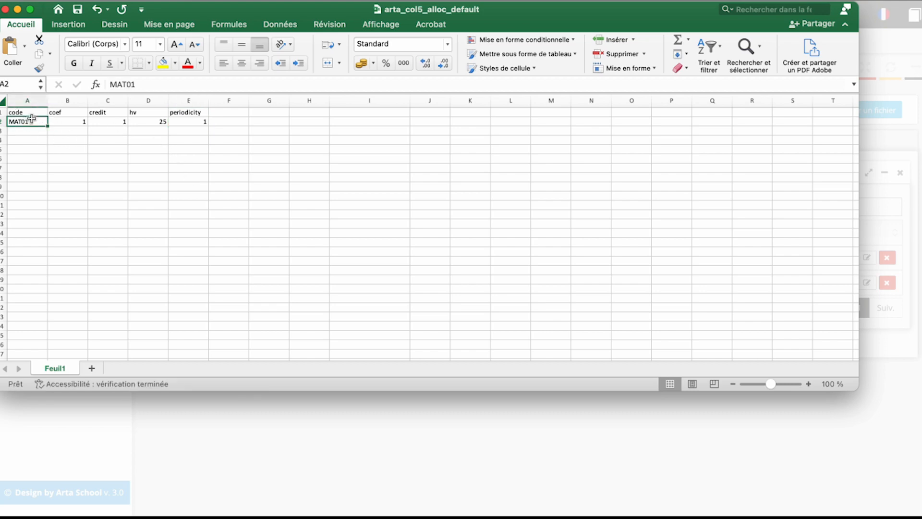
{"action": "double_click", "coordinate": [32, 121]}
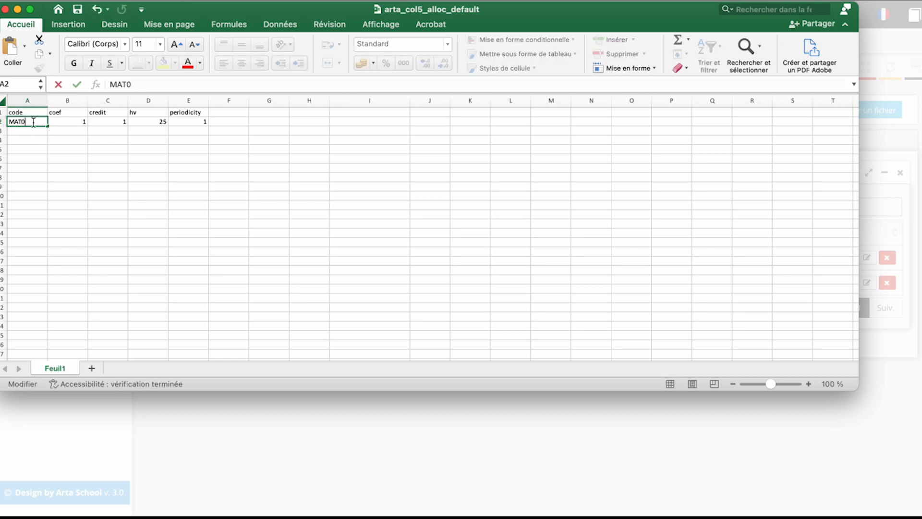
{"action": "type", "text": "3"}
{"action": "left_click", "coordinate": [130, 122]}
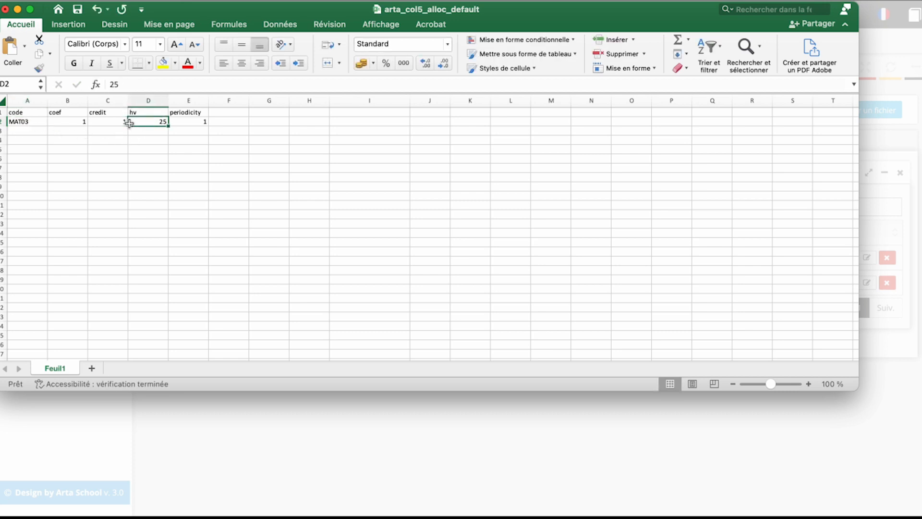
{"action": "type", "text": "20"}
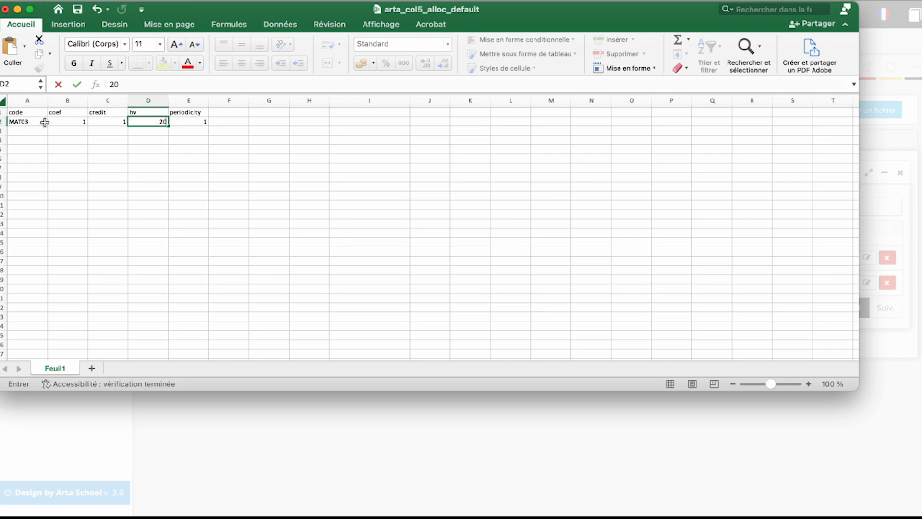
{"action": "left_click", "coordinate": [44, 122]}
{"action": "left_click_drag", "start_coordinate": [44, 122], "coordinate": [202, 189]}
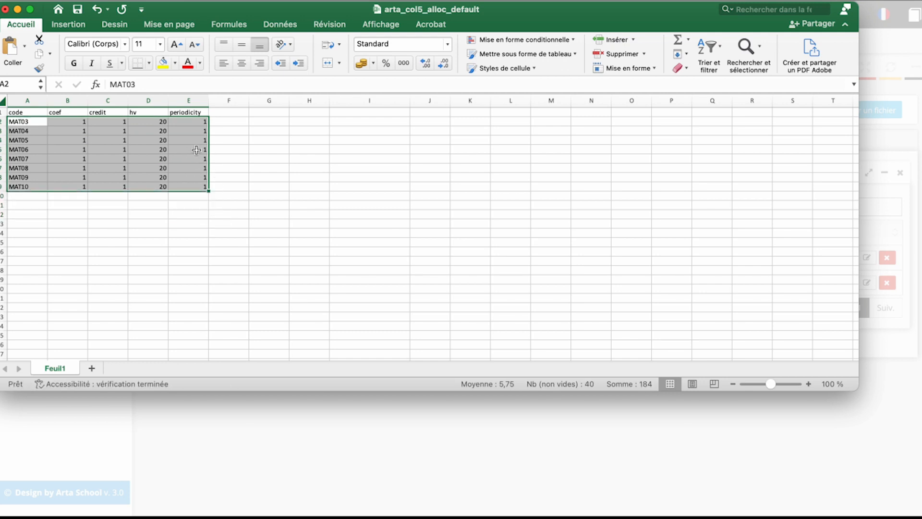
Step: Set the periodicity to 2 for the MAT06 to MAT10 rows of the template
{"action": "left_click", "coordinate": [196, 150]}
{"action": "type", "text": "2"}
{"action": "left_click", "coordinate": [202, 159]}
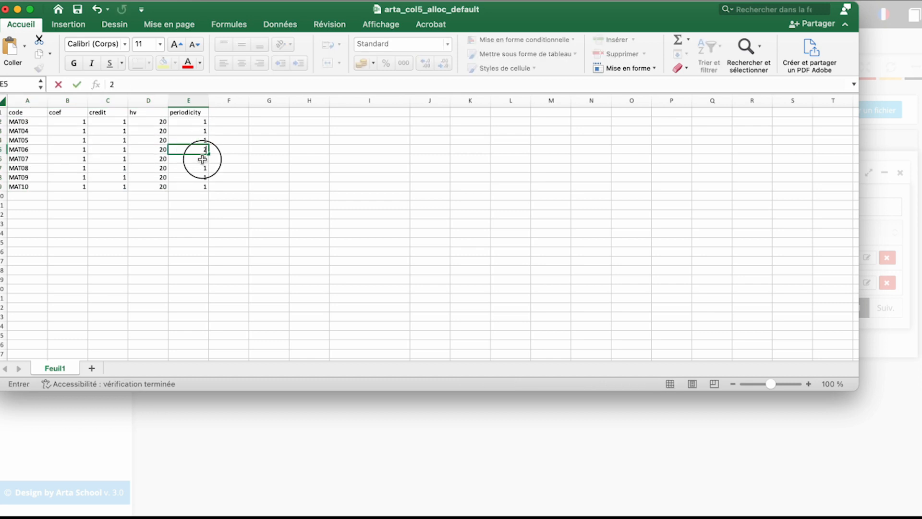
{"action": "type", "text": "2"}
{"action": "left_click", "coordinate": [201, 167]}
{"action": "type", "text": "2"}
{"action": "left_click", "coordinate": [200, 178]}
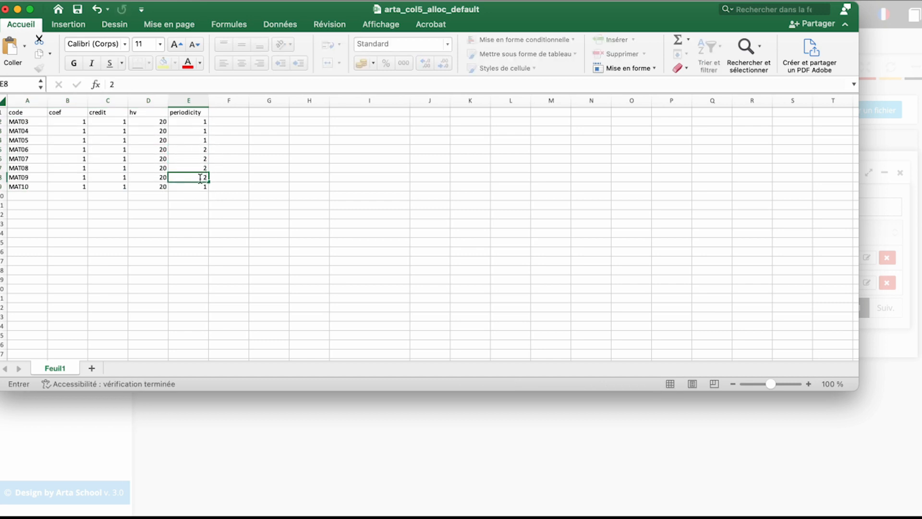
{"action": "type", "text": "2"}
{"action": "left_click", "coordinate": [201, 186]}
{"action": "type", "text": "2"}
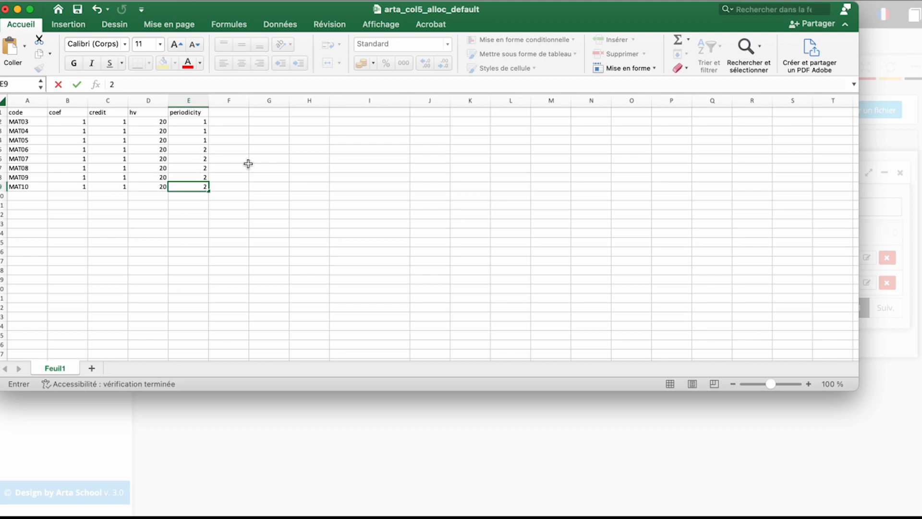
{"action": "key", "text": "Return"}
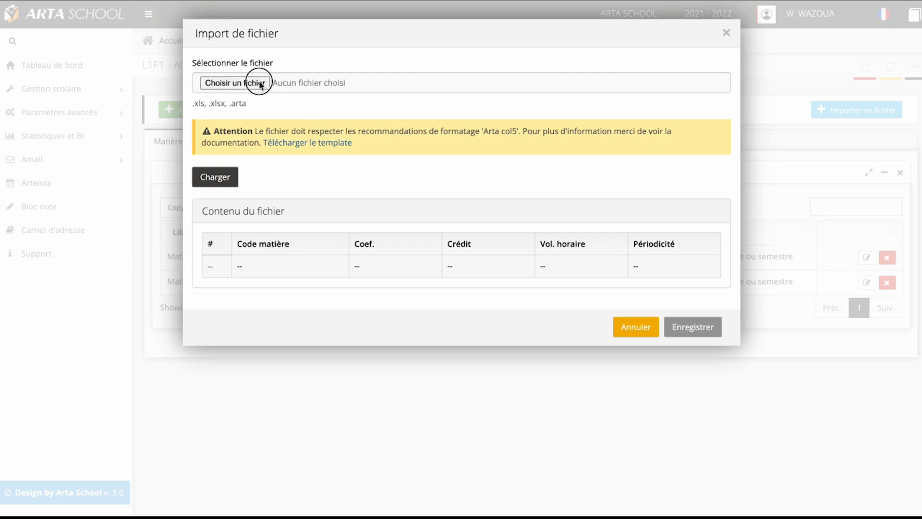
Step: Switch to Arta School, load arta_col5_alloc_default.xlsx from Downloads into the file import and review its rows
{"action": "left_click", "coordinate": [252, 84]}
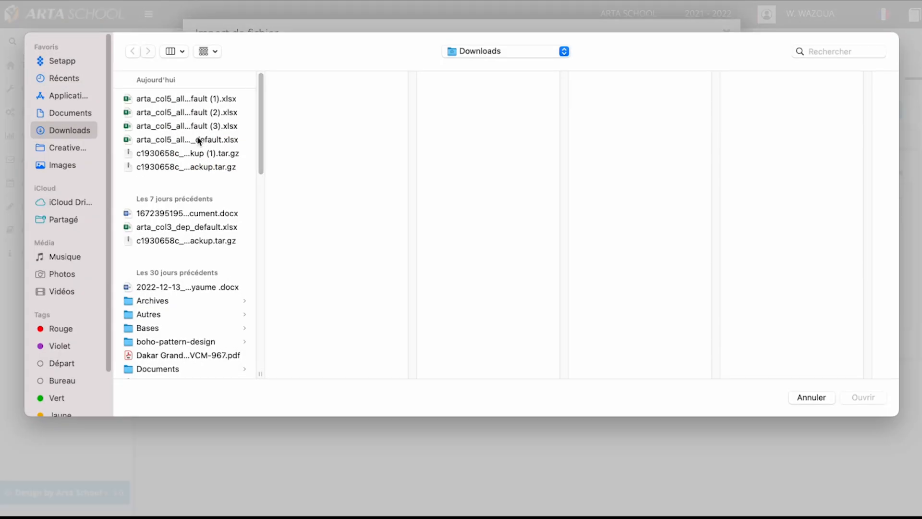
{"action": "double_click", "coordinate": [205, 140]}
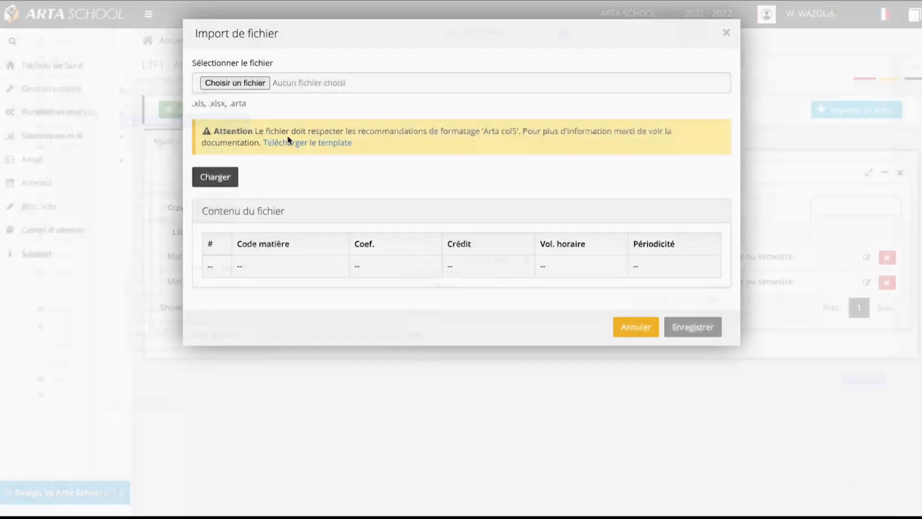
{"action": "left_click", "coordinate": [225, 180]}
{"action": "scroll", "coordinate": [503, 319], "scroll_direction": "down", "scroll_amount": 2}
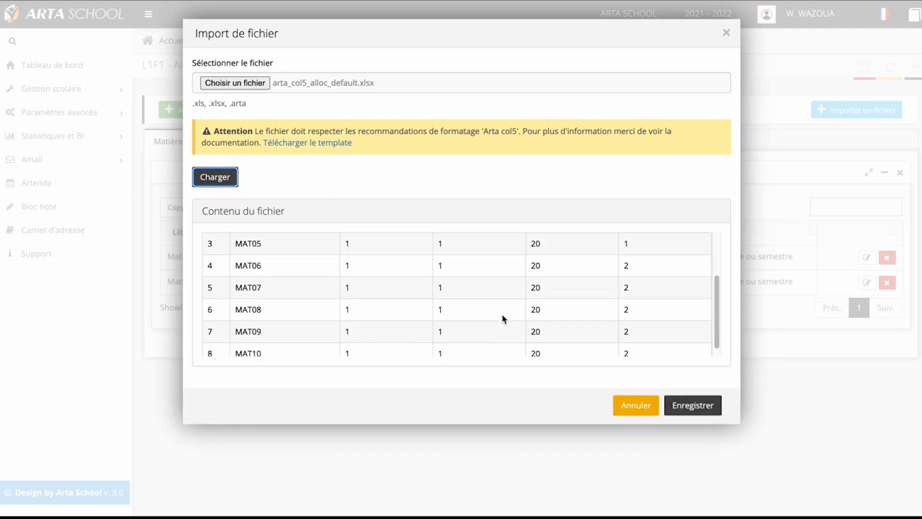
{"action": "scroll", "coordinate": [502, 319], "scroll_direction": "up", "scroll_amount": 3}
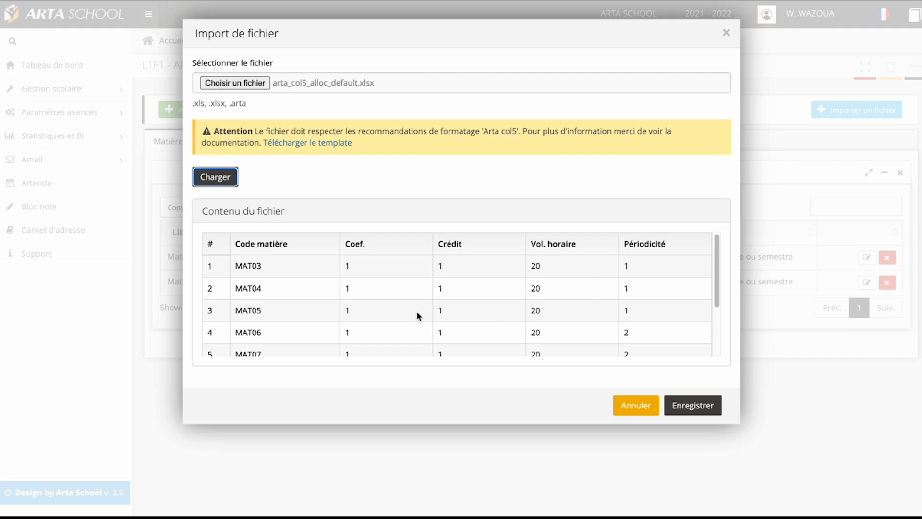
{"action": "scroll", "coordinate": [416, 310], "scroll_direction": "down", "scroll_amount": 3}
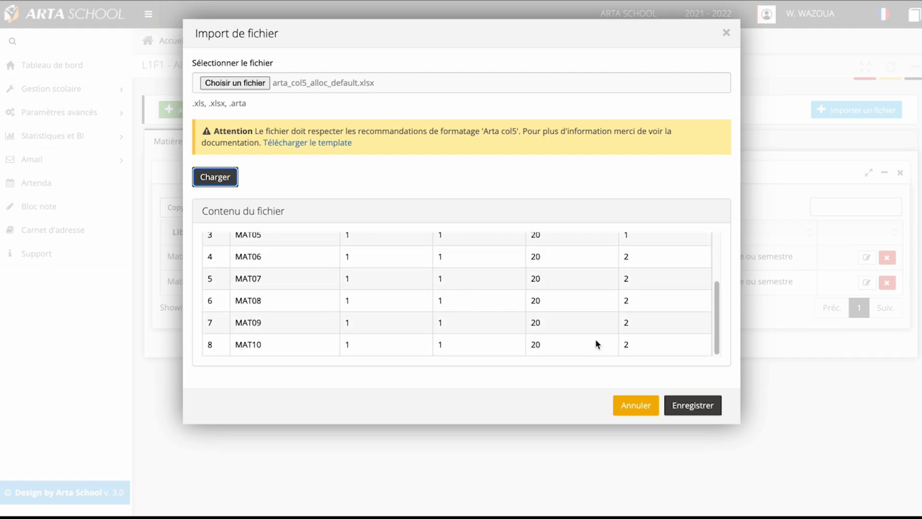
Step: Save the imported subject allocations and review the list of subjects allocated to L1F1
{"action": "left_click", "coordinate": [703, 406]}
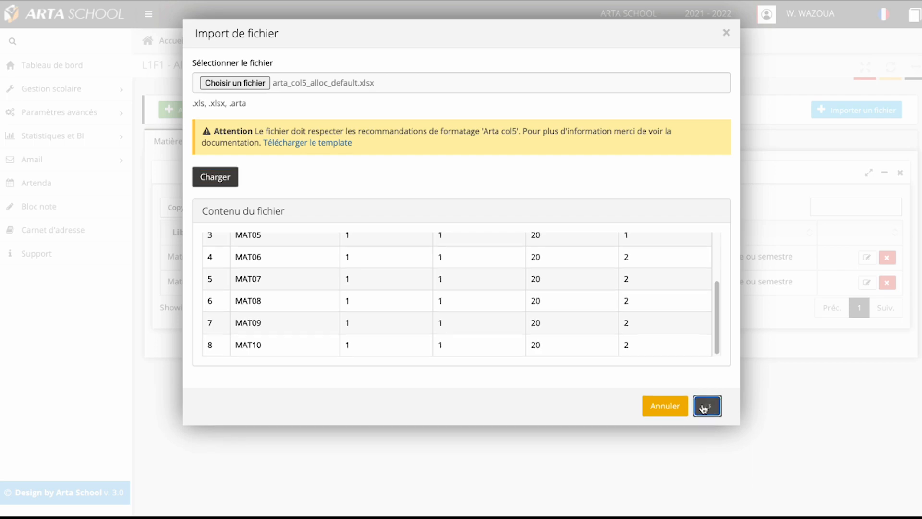
{"action": "left_click", "coordinate": [455, 115]}
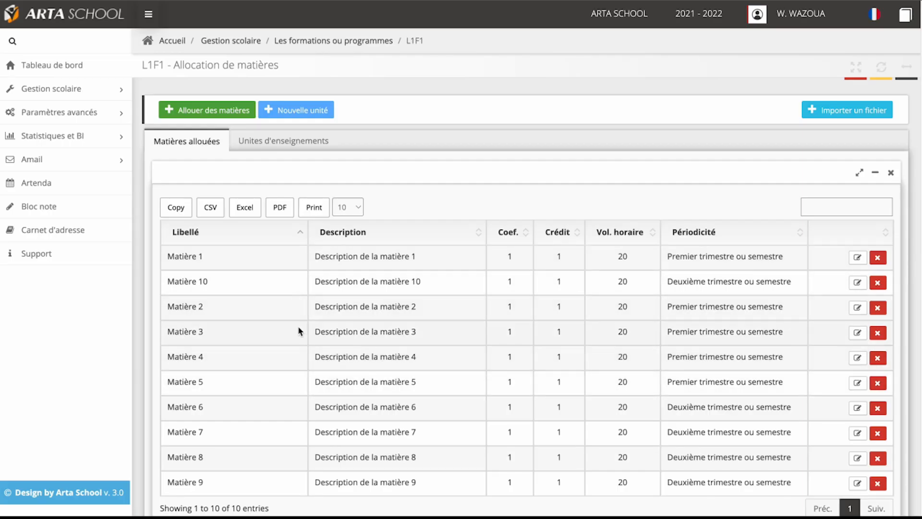
{"action": "scroll", "coordinate": [374, 344], "scroll_direction": "down", "scroll_amount": 2}
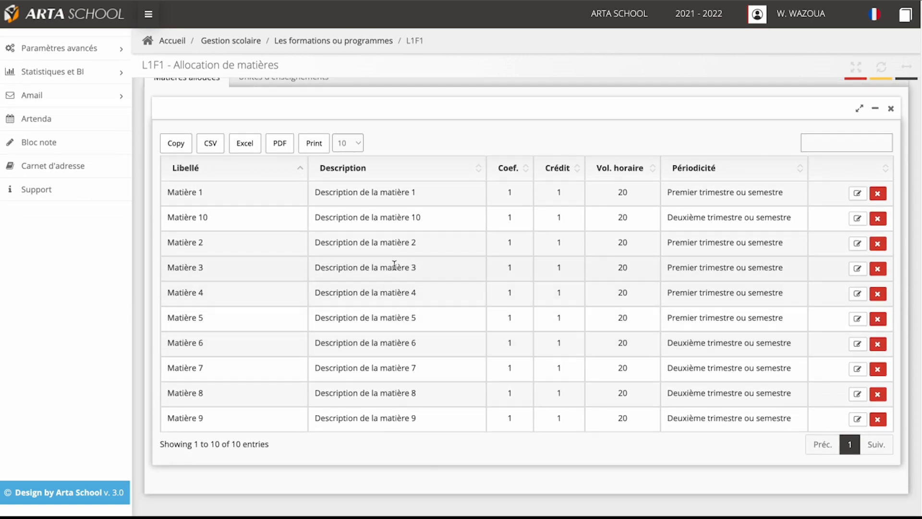
{"action": "scroll", "coordinate": [394, 265], "scroll_direction": "up", "scroll_amount": 2}
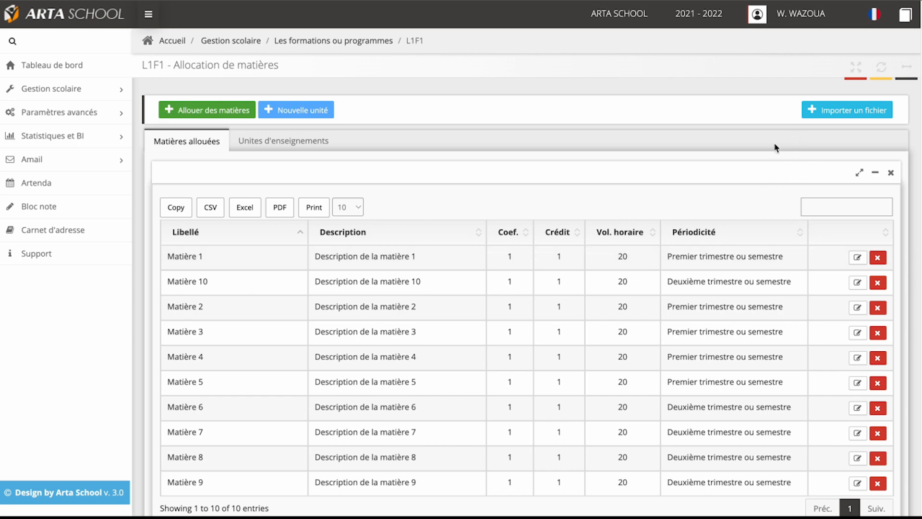
Step: Reopen the file import, switch to the template in Excel and delete the MAT04 to MAT10 rows
{"action": "left_click", "coordinate": [839, 115]}
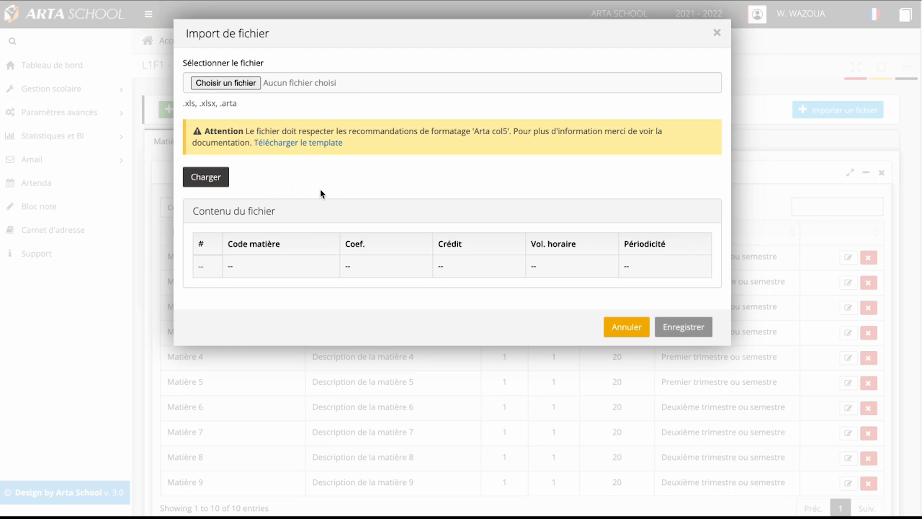
{"action": "left_click", "coordinate": [336, 151]}
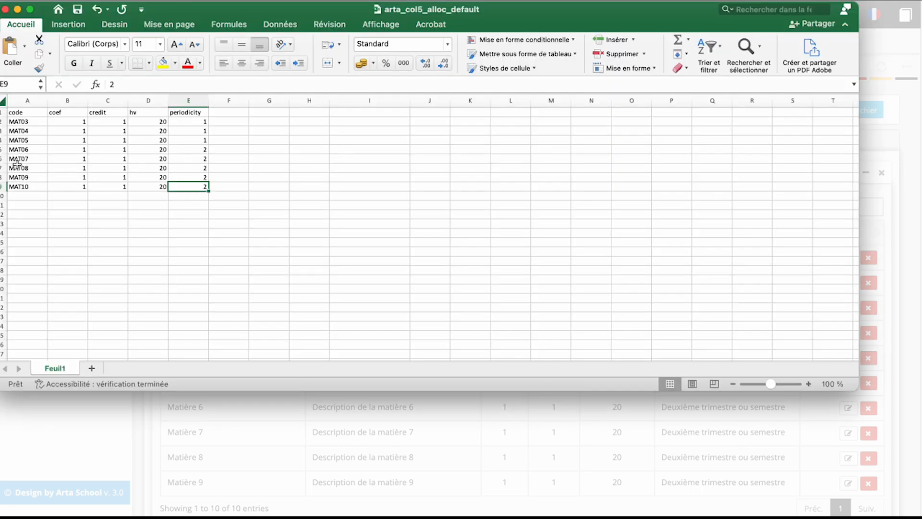
{"action": "left_click_drag", "start_coordinate": [3, 130], "coordinate": [2, 187]}
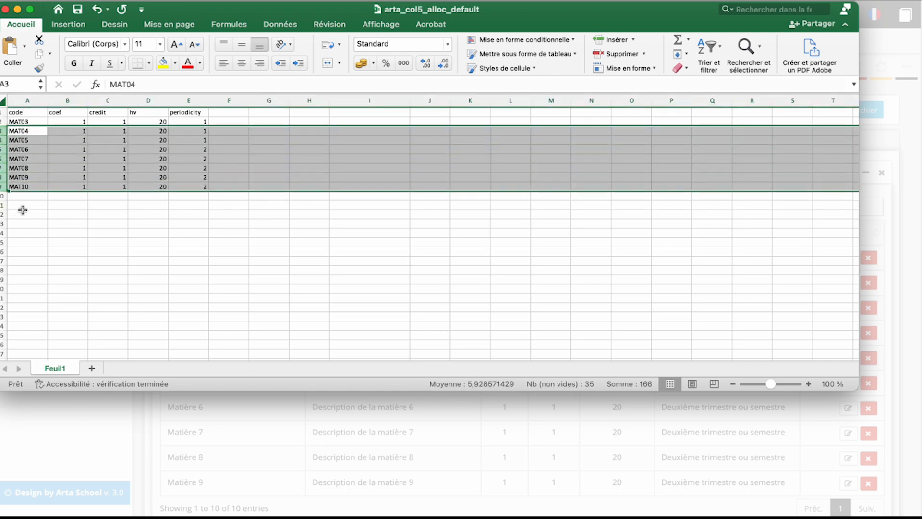
{"action": "right_click", "coordinate": [3, 179]}
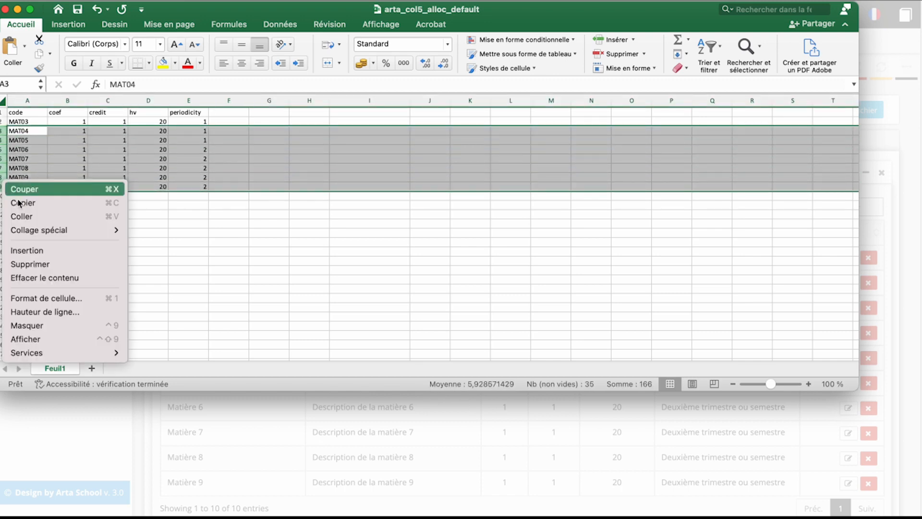
{"action": "left_click", "coordinate": [34, 266]}
Step: Change the template's remaining subject code to MAT3
{"action": "left_click", "coordinate": [36, 124]}
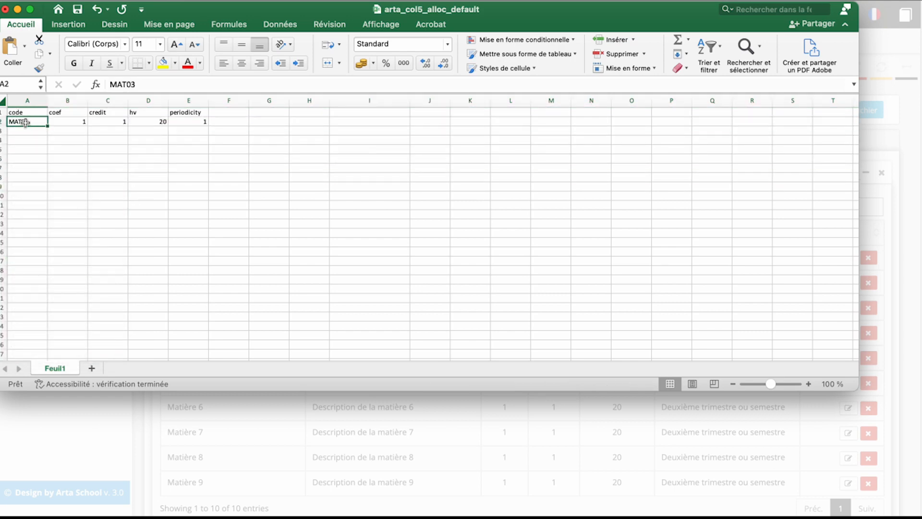
{"action": "double_click", "coordinate": [25, 122]}
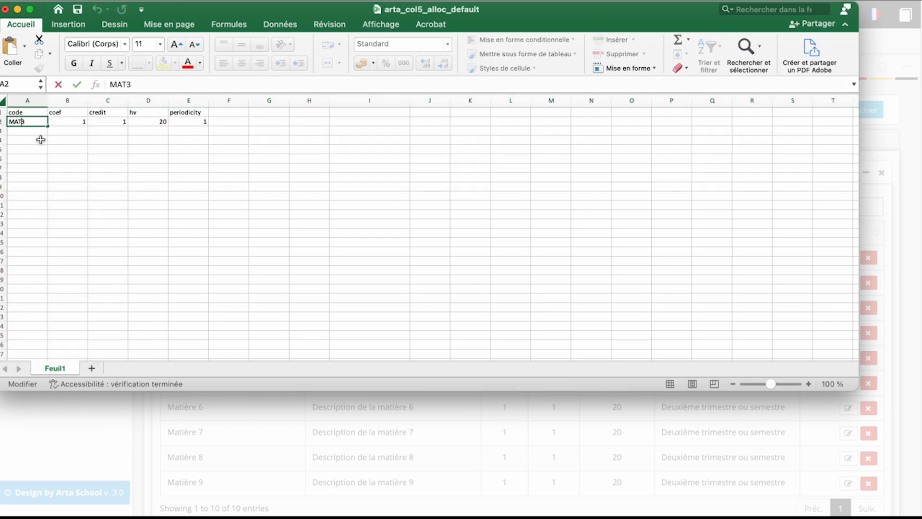
{"action": "left_click", "coordinate": [63, 124]}
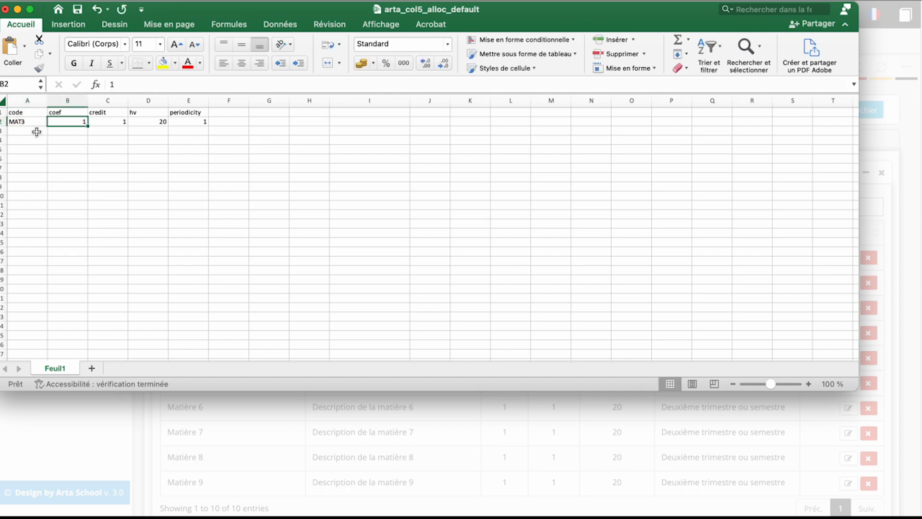
Step: Add a second subject row to the template with code MAT01, coef 1, credit 1, hv 25 and periodicity 1
{"action": "left_click", "coordinate": [37, 132]}
{"action": "type", "text": "MAT3"}
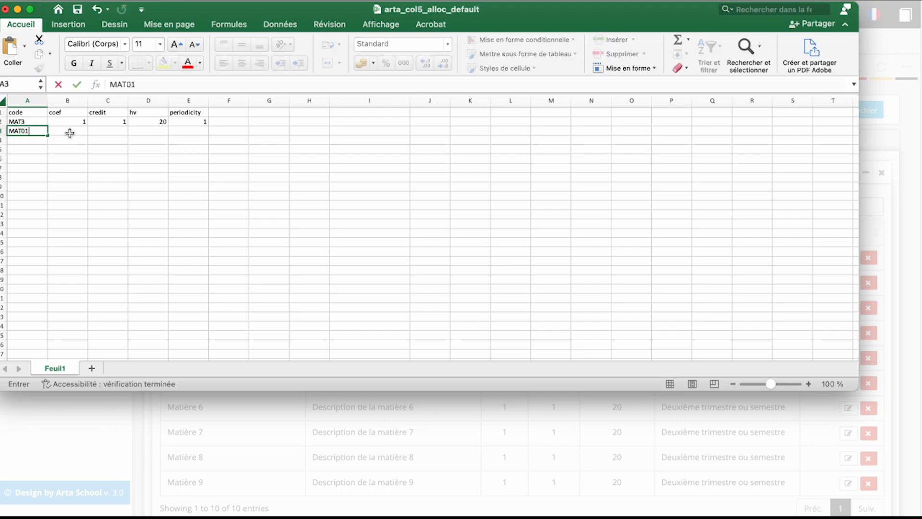
{"action": "left_click", "coordinate": [84, 133]}
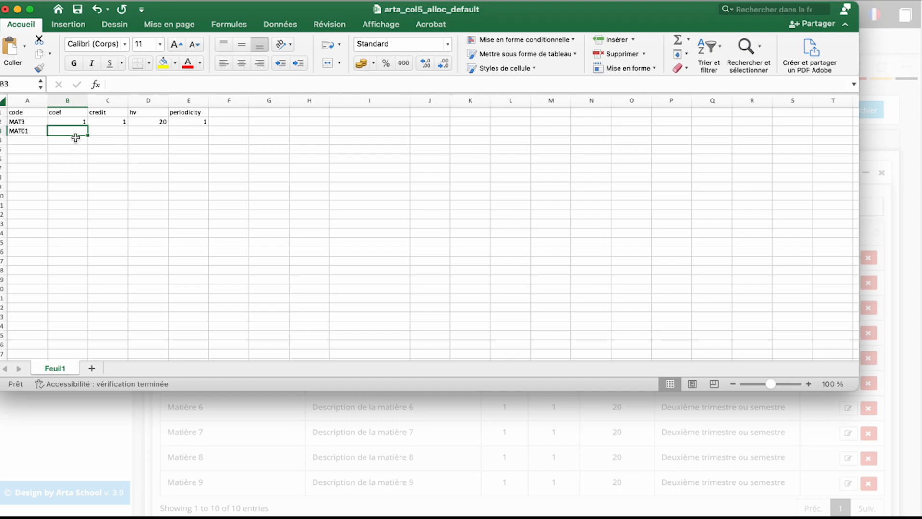
{"action": "type", "text": "1"}
{"action": "left_click", "coordinate": [98, 130]}
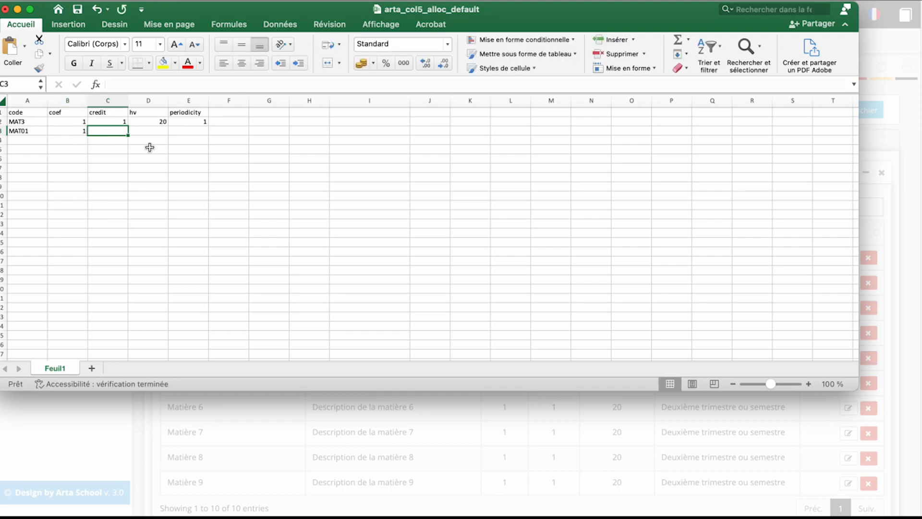
{"action": "type", "text": "1"}
{"action": "left_click", "coordinate": [152, 134]}
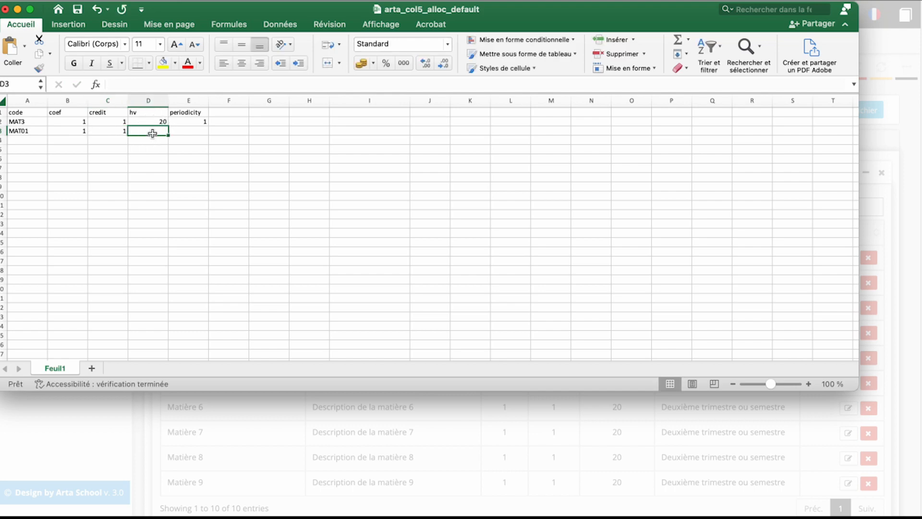
{"action": "type", "text": "25"}
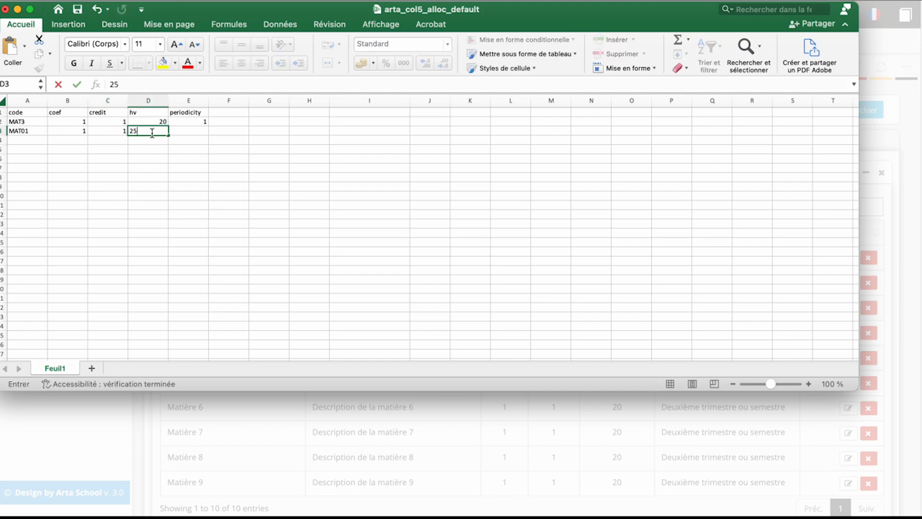
{"action": "left_click", "coordinate": [195, 133]}
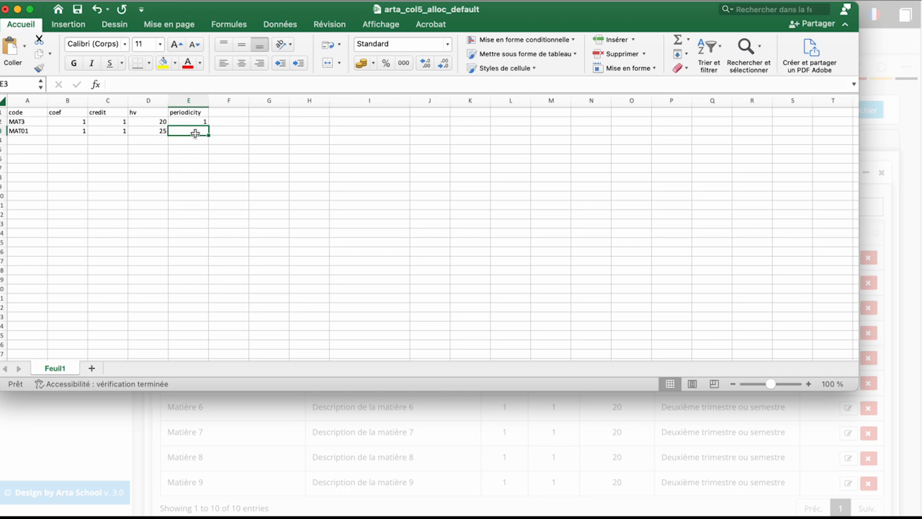
{"action": "type", "text": "1"}
{"action": "left_click", "coordinate": [199, 142]}
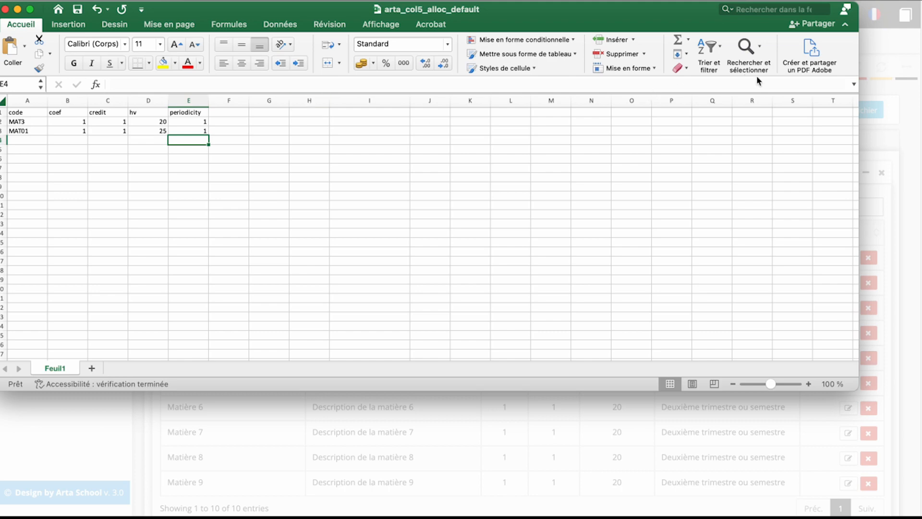
Step: Switch to Arta School, load the modified arta_col5_alloc_default.xlsx, save the import and check the allocated subjects
{"action": "left_click", "coordinate": [881, 45]}
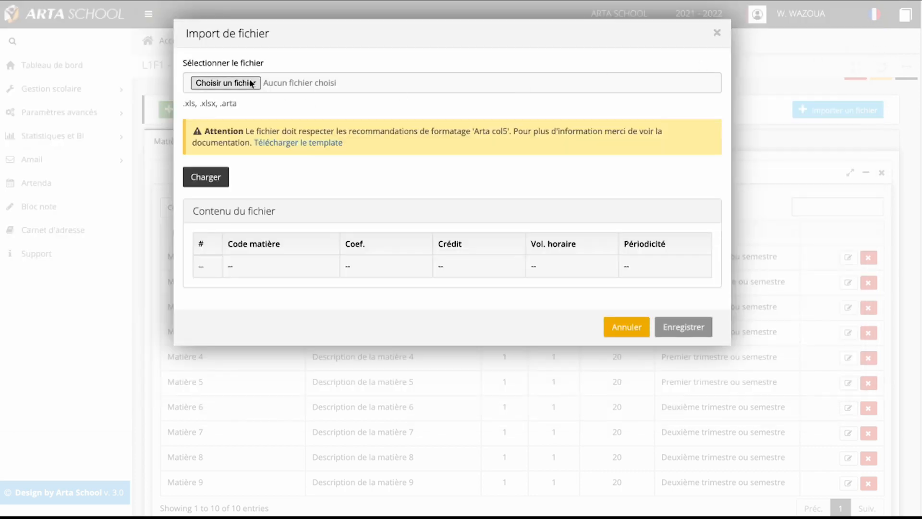
{"action": "left_click", "coordinate": [225, 82]}
{"action": "double_click", "coordinate": [206, 139]}
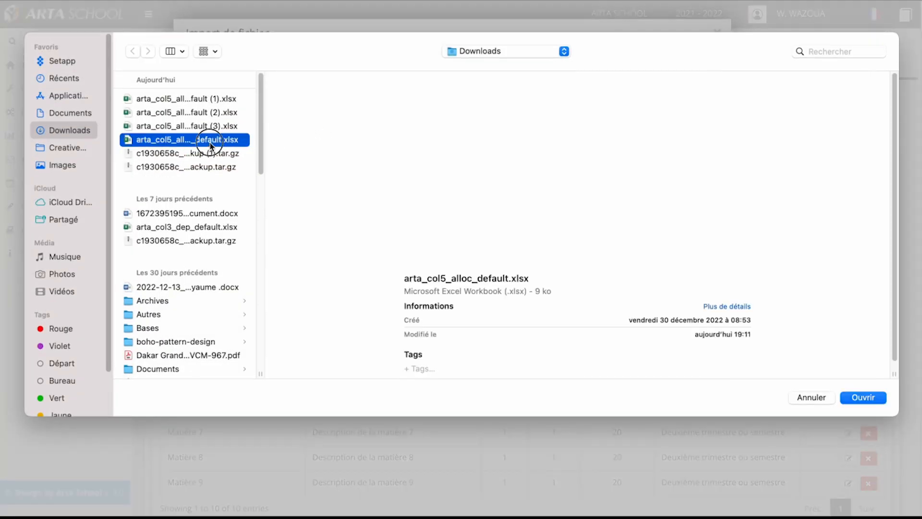
{"action": "left_click", "coordinate": [206, 177]}
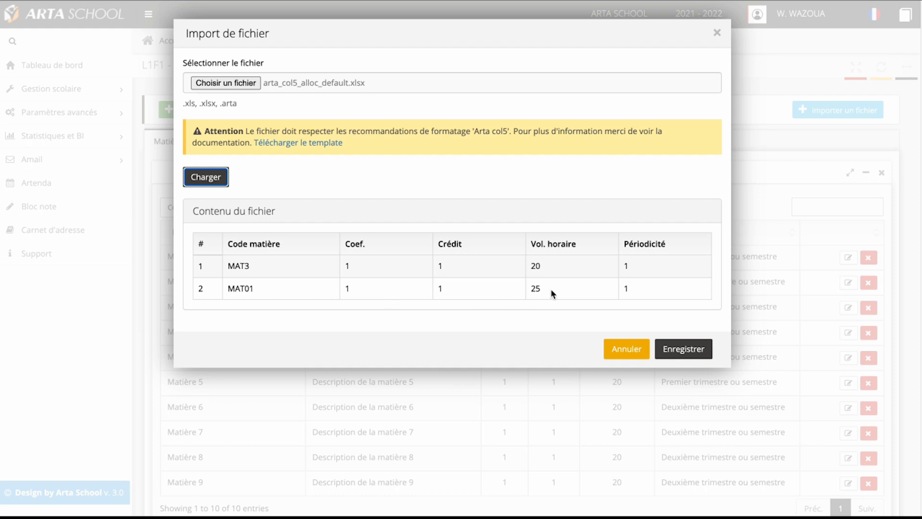
{"action": "left_click", "coordinate": [693, 350]}
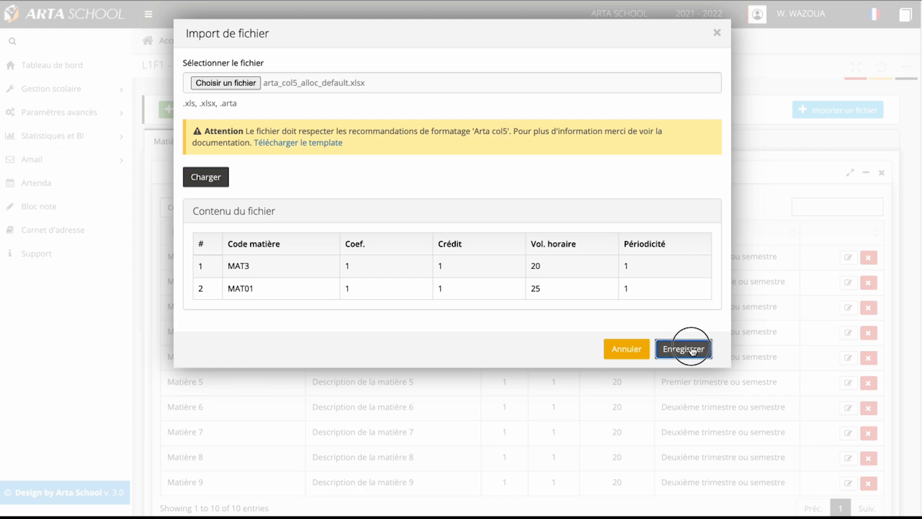
{"action": "left_click", "coordinate": [451, 117]}
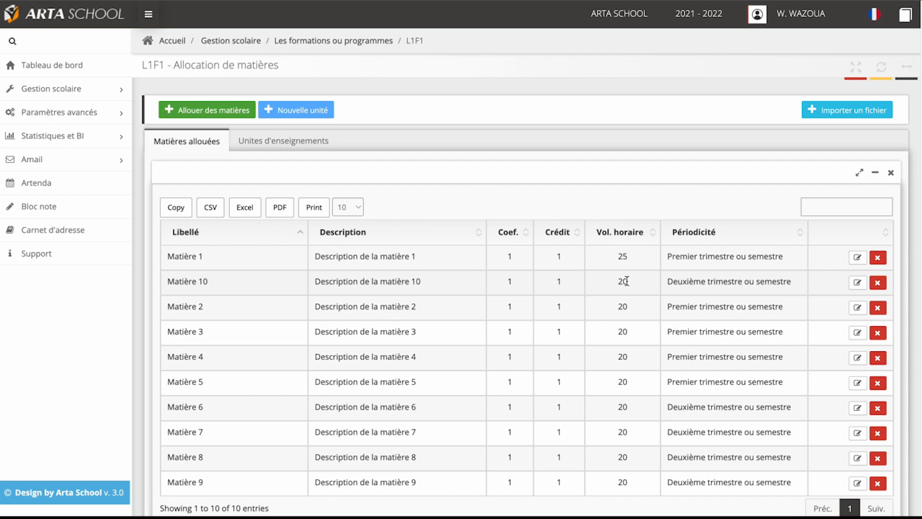
{"action": "scroll", "coordinate": [627, 281], "scroll_direction": "down", "scroll_amount": 1}
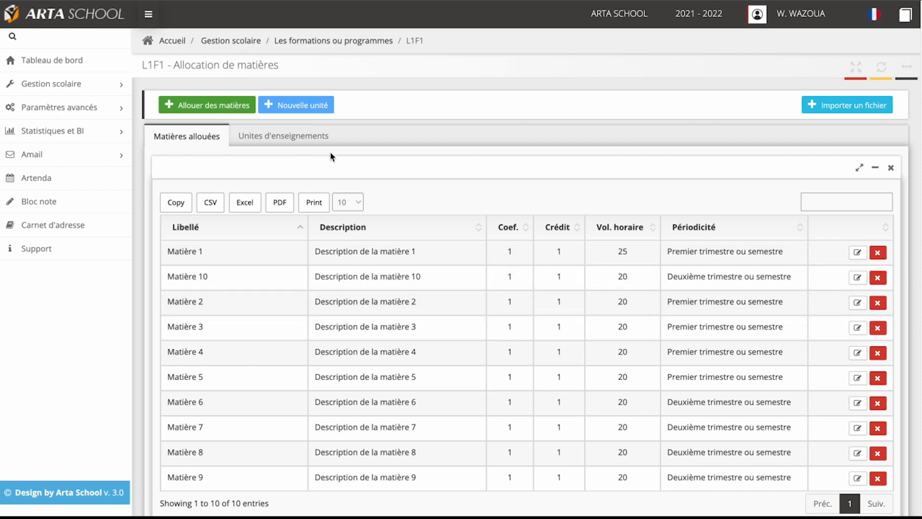
Step: Create teaching unit UE1 with validation mark 10, periodicity Premier trimestre ou semestre and description UE1, and expand its details
{"action": "left_click", "coordinate": [292, 142]}
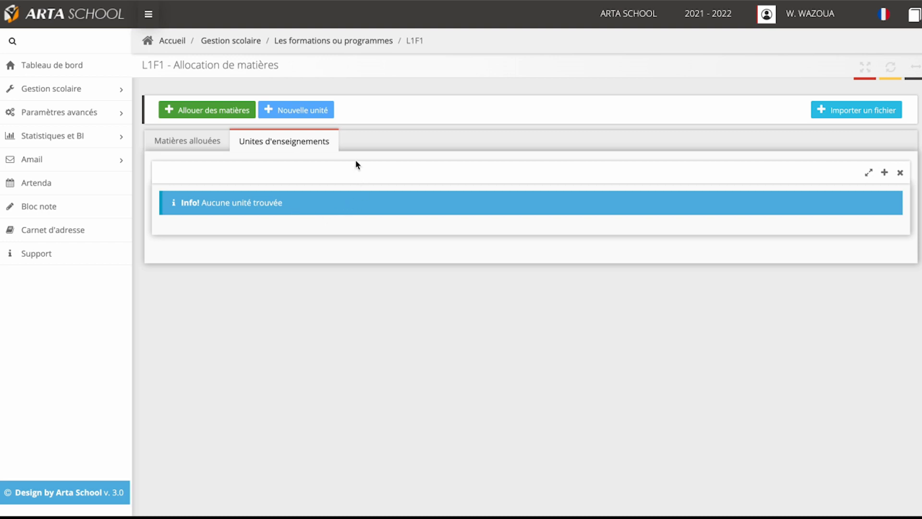
{"action": "left_click", "coordinate": [316, 112]}
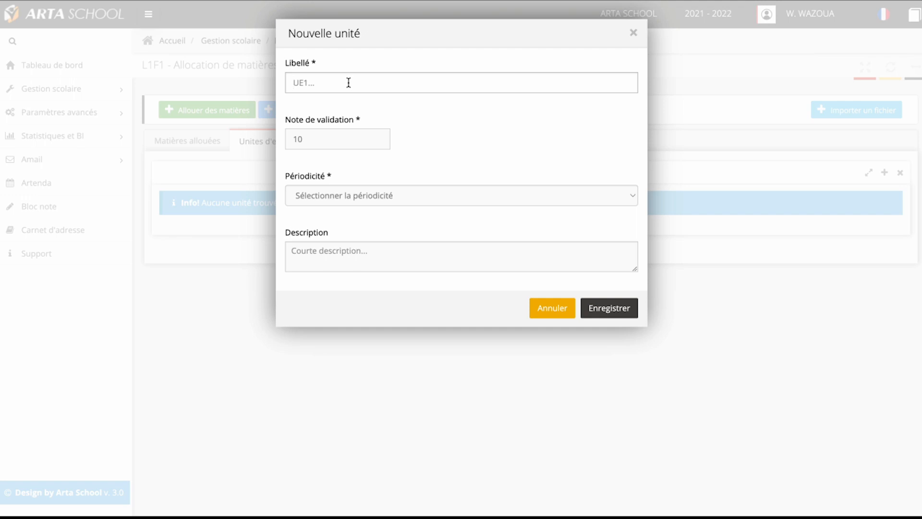
{"action": "type", "text": "UE1"}
{"action": "left_click", "coordinate": [340, 197]}
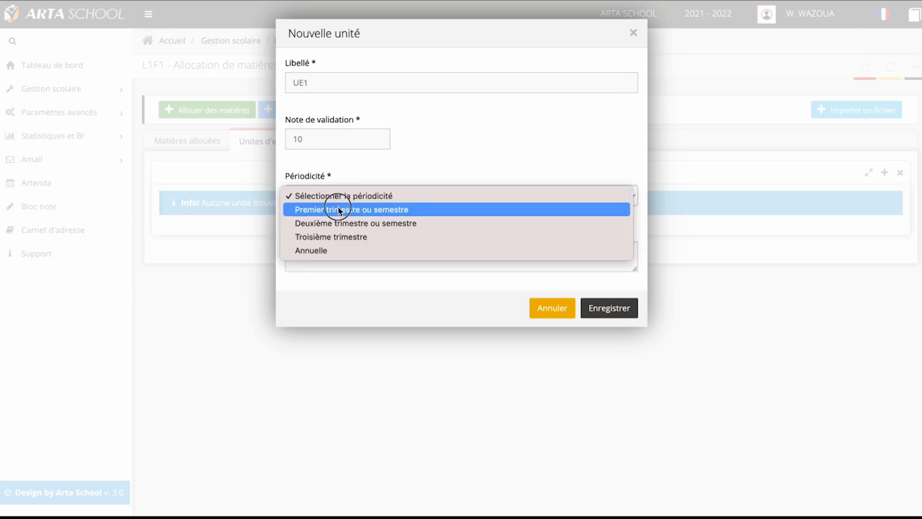
{"action": "left_click", "coordinate": [339, 211]}
{"action": "left_click", "coordinate": [333, 253]}
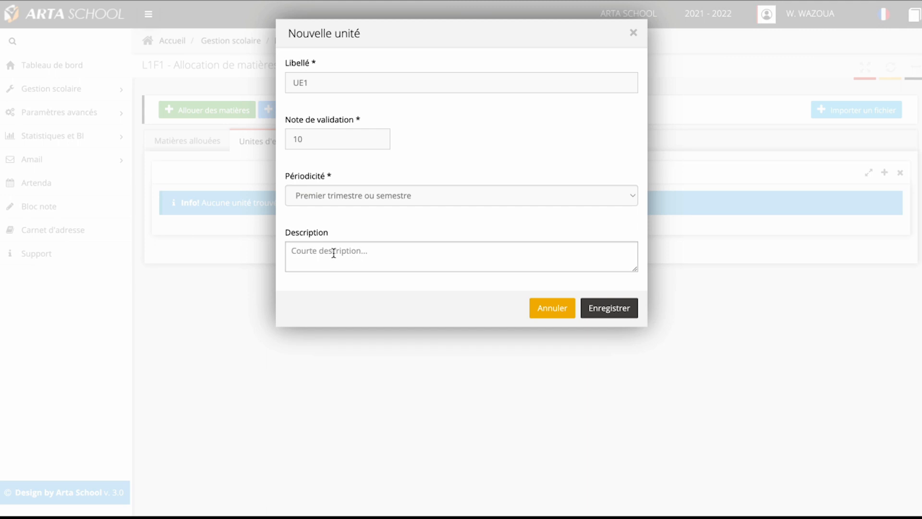
{"action": "type", "text": "UE1"}
{"action": "left_click", "coordinate": [627, 311]}
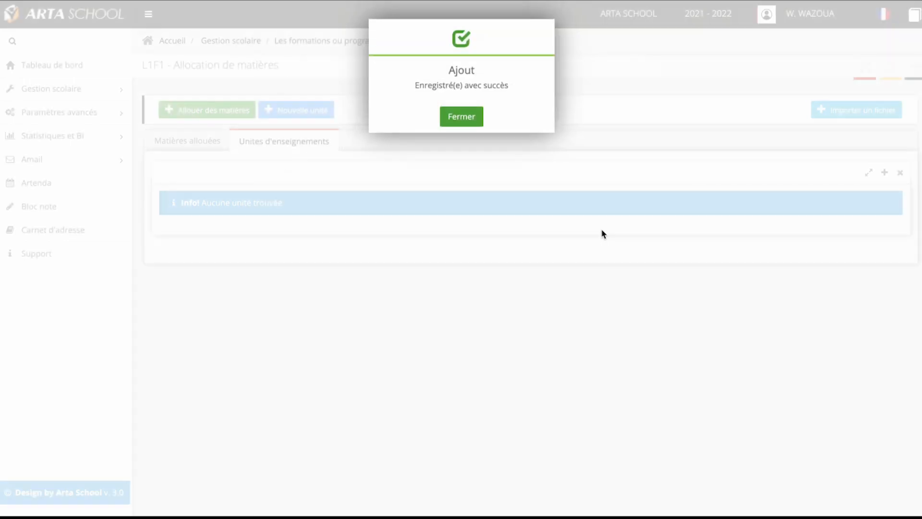
{"action": "left_click", "coordinate": [462, 116]}
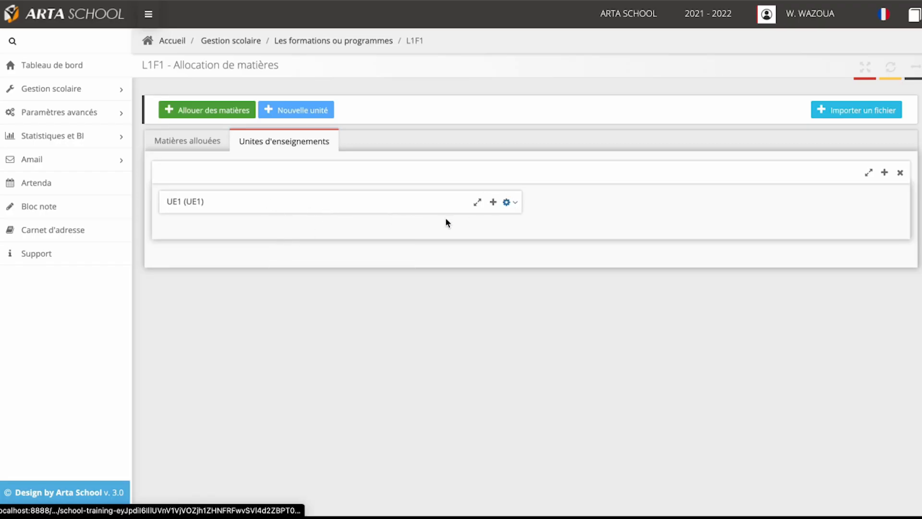
{"action": "left_click", "coordinate": [493, 202]}
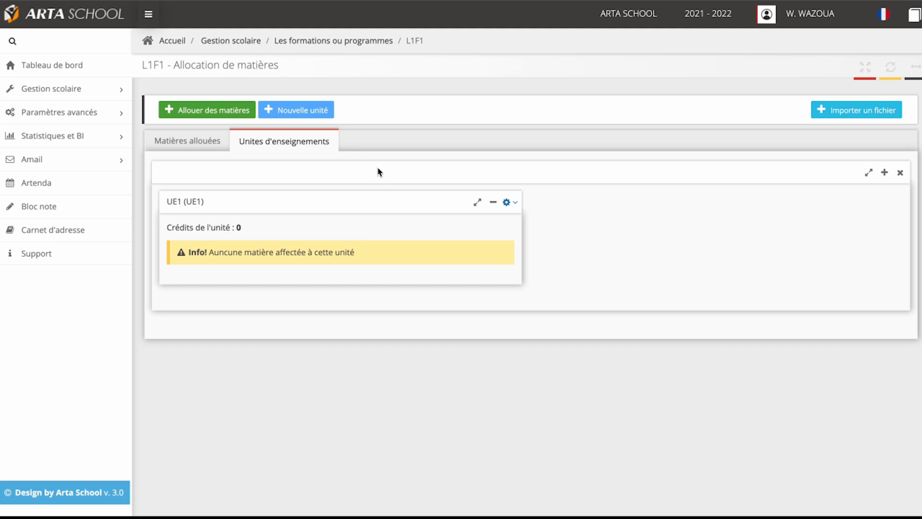
Step: Create teaching unit UE2 with validation mark 10, periodicity Premier trimestre ou semestre and description UE2, and expand the list of units
{"action": "left_click", "coordinate": [303, 108]}
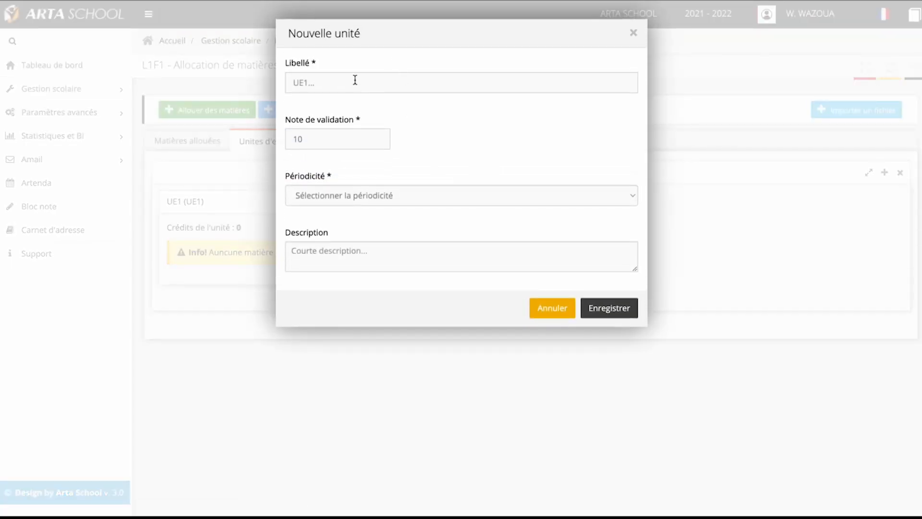
{"action": "left_click", "coordinate": [330, 81]}
{"action": "type", "text": "UE2"}
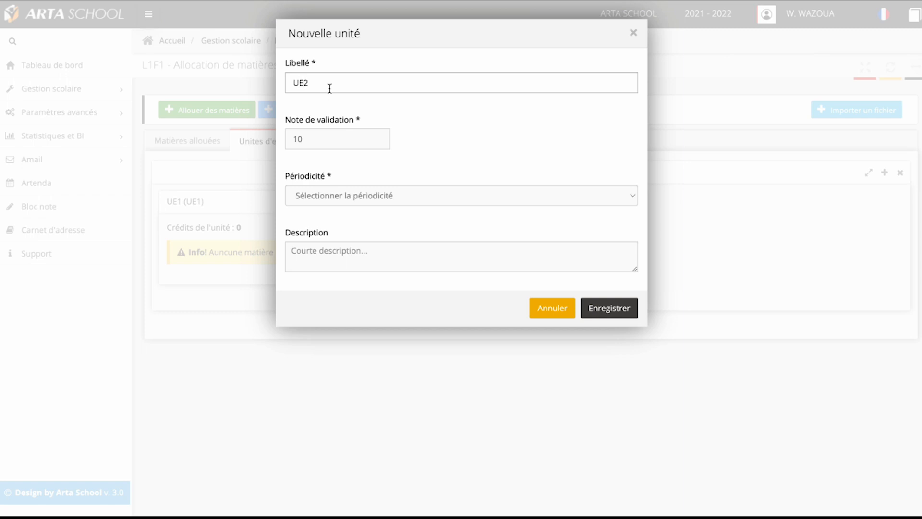
{"action": "left_click", "coordinate": [352, 196]}
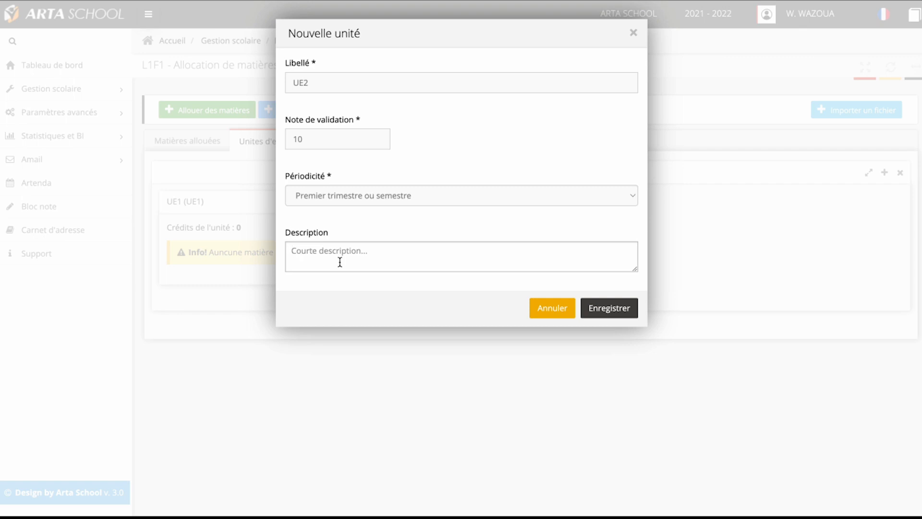
{"action": "left_click", "coordinate": [340, 262]}
{"action": "type", "text": "UE2"}
{"action": "left_click", "coordinate": [627, 311]}
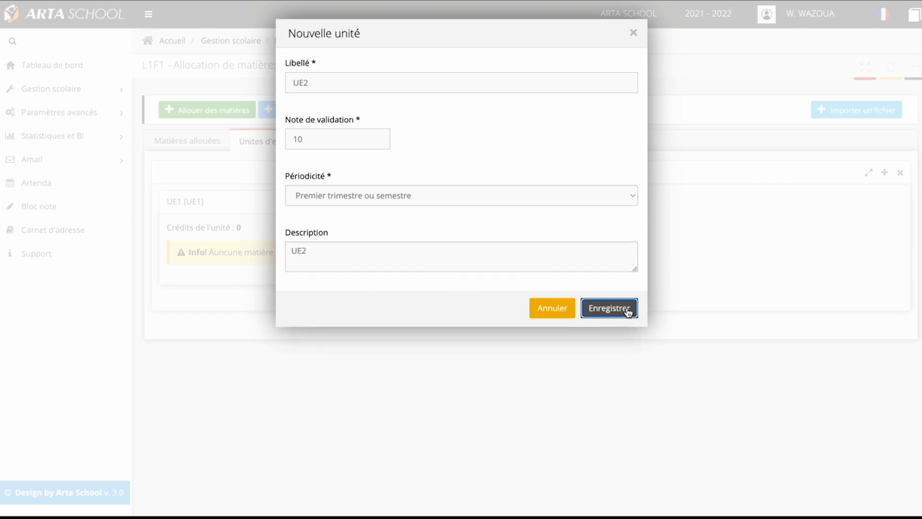
{"action": "left_click", "coordinate": [469, 117]}
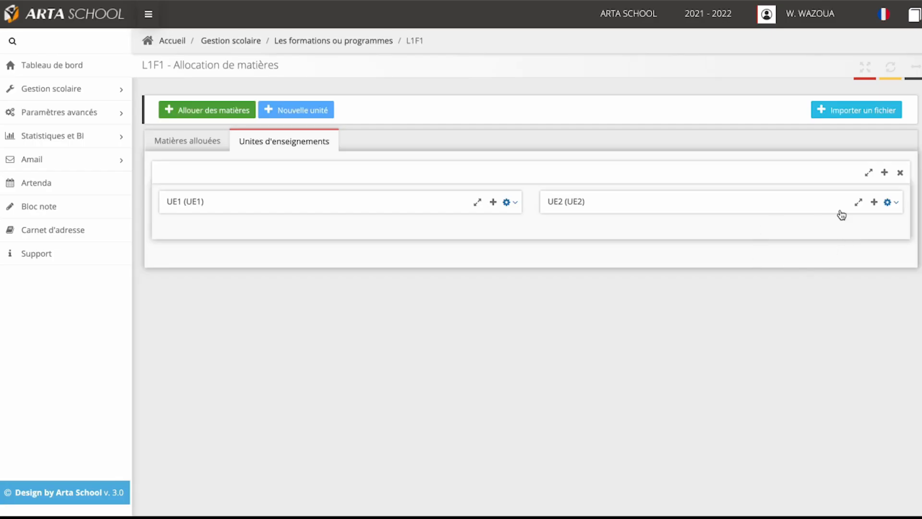
{"action": "left_click", "coordinate": [883, 174]}
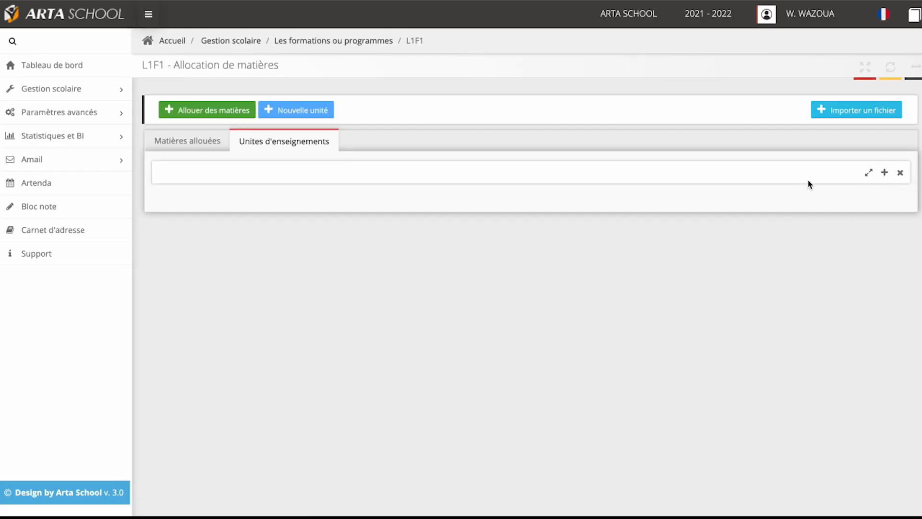
{"action": "left_click", "coordinate": [891, 176]}
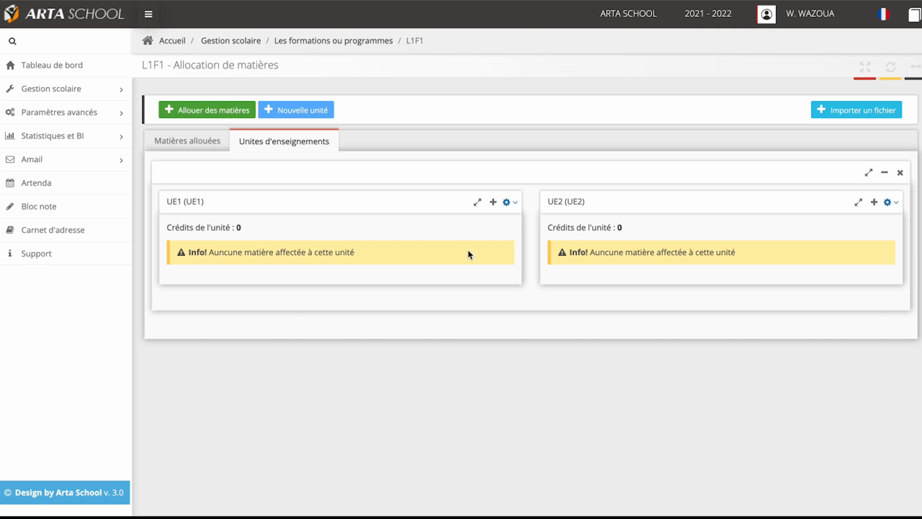
Step: Assign Matière 1 to Matière 5 to teaching unit UE1 and finish the allocation
{"action": "left_click", "coordinate": [508, 204]}
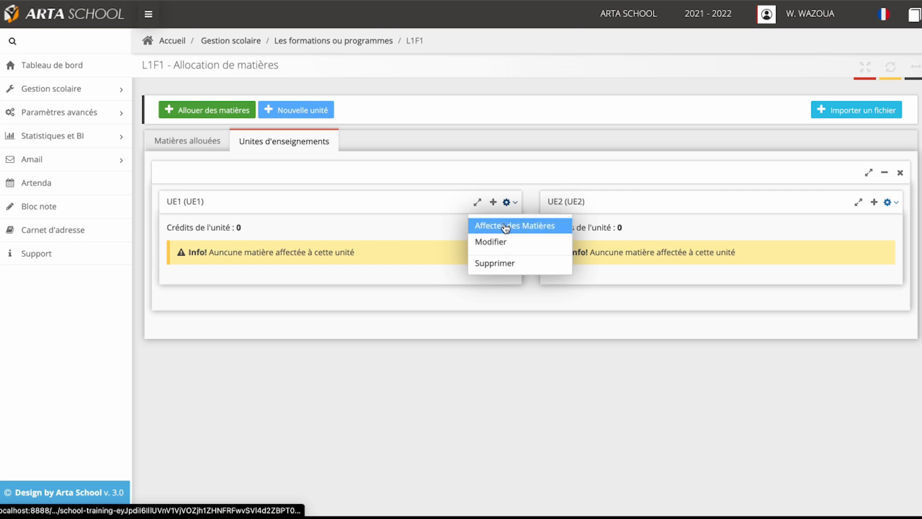
{"action": "left_click", "coordinate": [507, 226]}
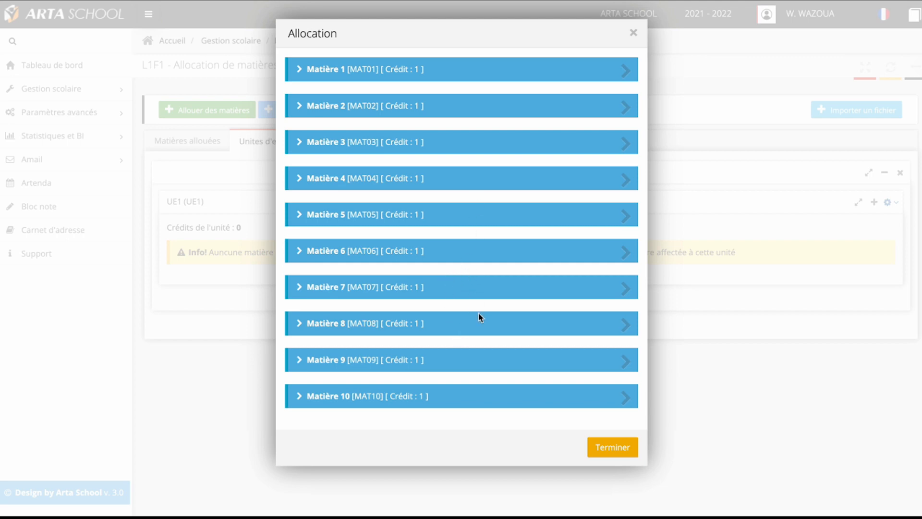
{"action": "left_click", "coordinate": [626, 73]}
{"action": "left_click", "coordinate": [626, 72]}
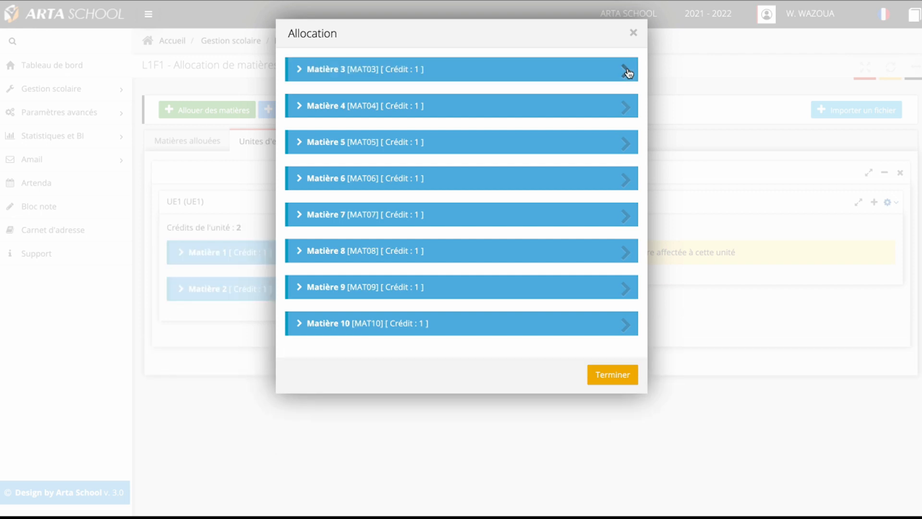
{"action": "left_click", "coordinate": [627, 72]}
{"action": "left_click", "coordinate": [626, 72]}
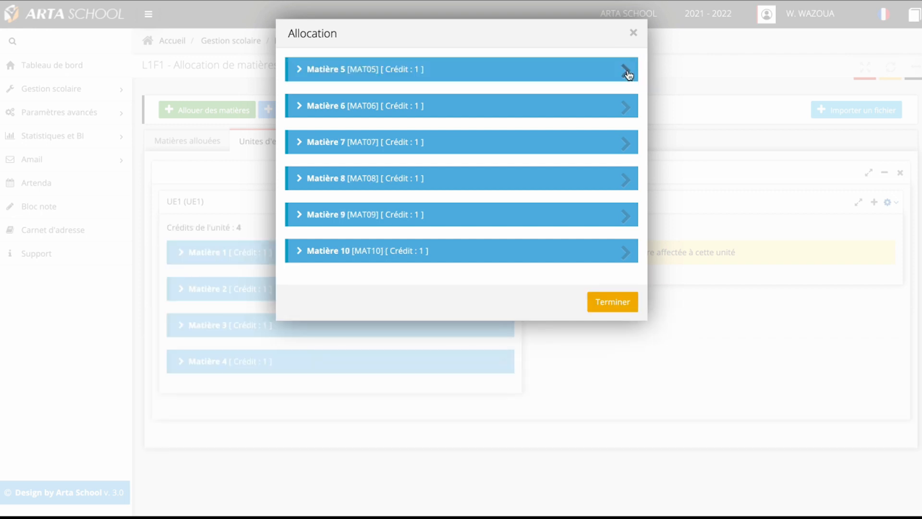
{"action": "left_click", "coordinate": [626, 72]}
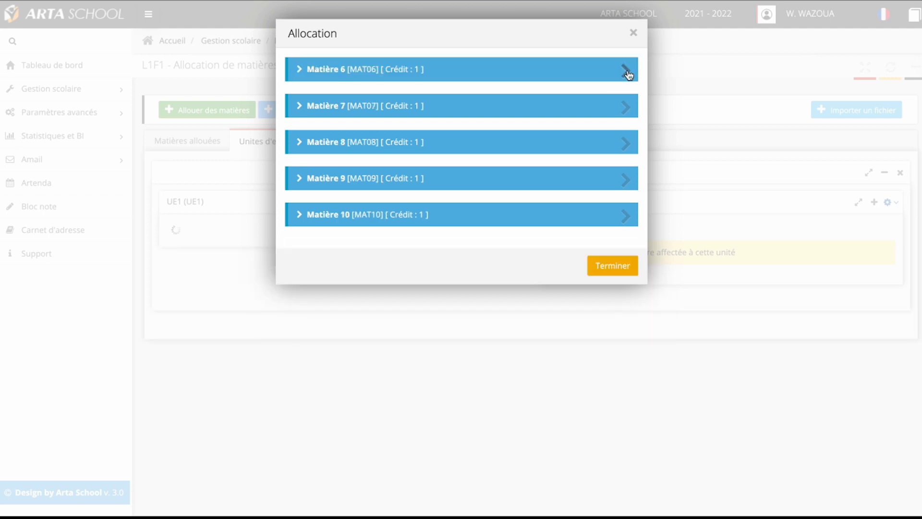
{"action": "left_click", "coordinate": [624, 264]}
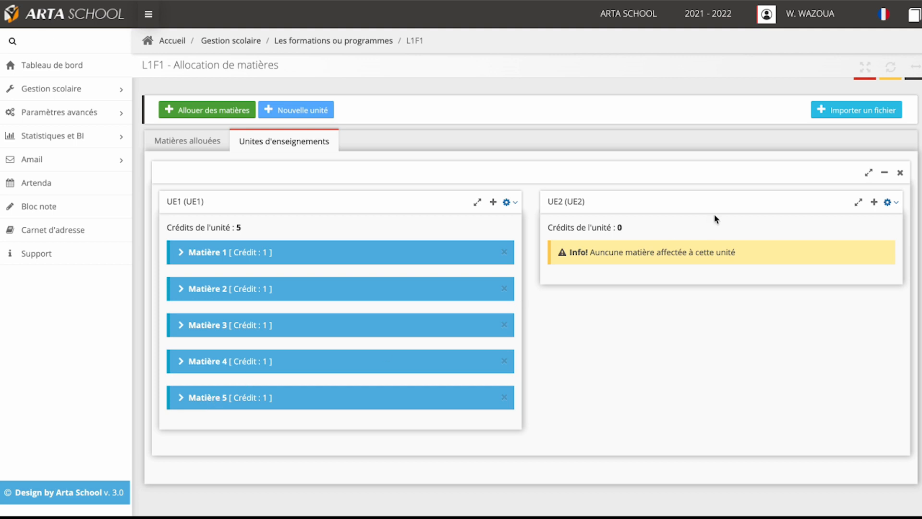
Step: Assign Matière 6 to Matière 10 to teaching unit UE2 and finish the allocation
{"action": "left_click", "coordinate": [894, 203]}
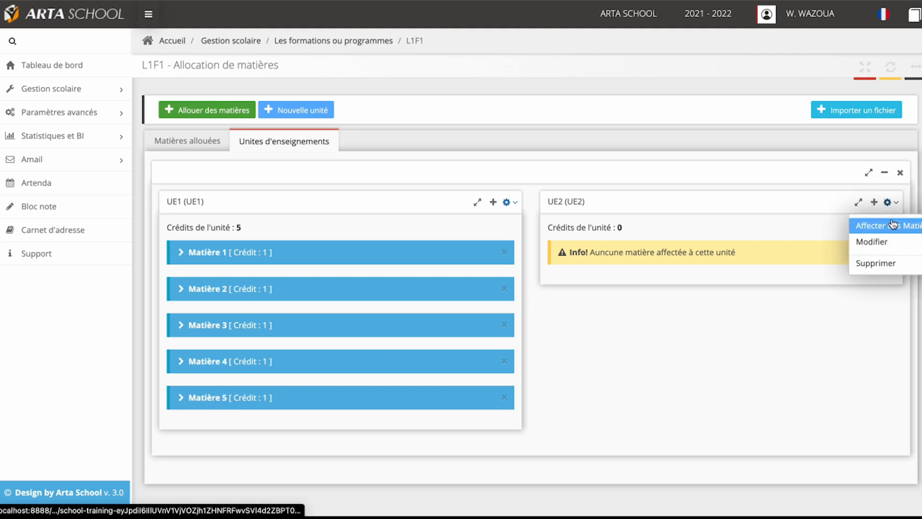
{"action": "left_click", "coordinate": [892, 225]}
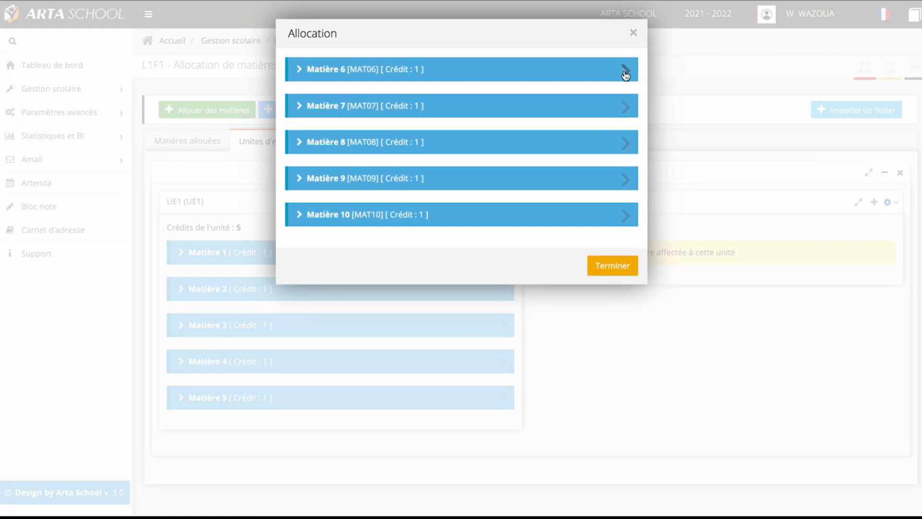
{"action": "left_click", "coordinate": [626, 70]}
{"action": "left_click", "coordinate": [626, 69]}
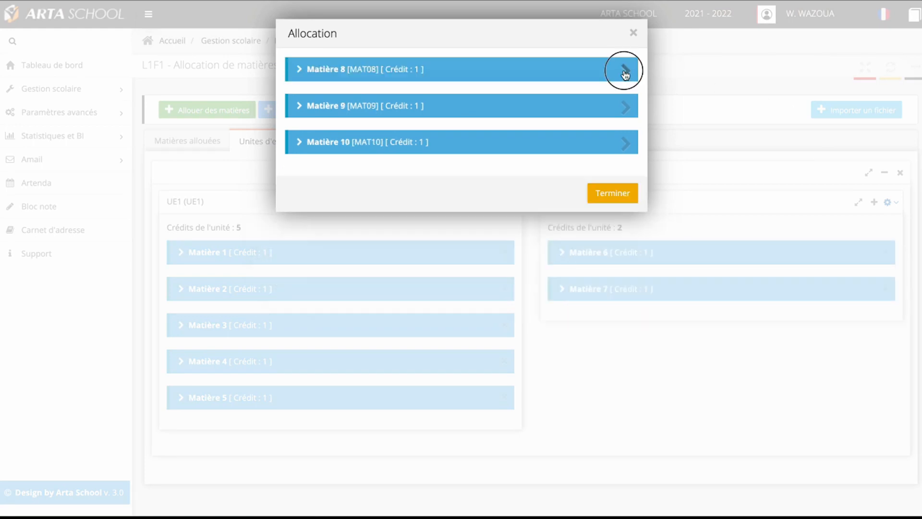
{"action": "left_click", "coordinate": [625, 70]}
{"action": "left_click", "coordinate": [625, 70]}
{"action": "left_click", "coordinate": [626, 70]}
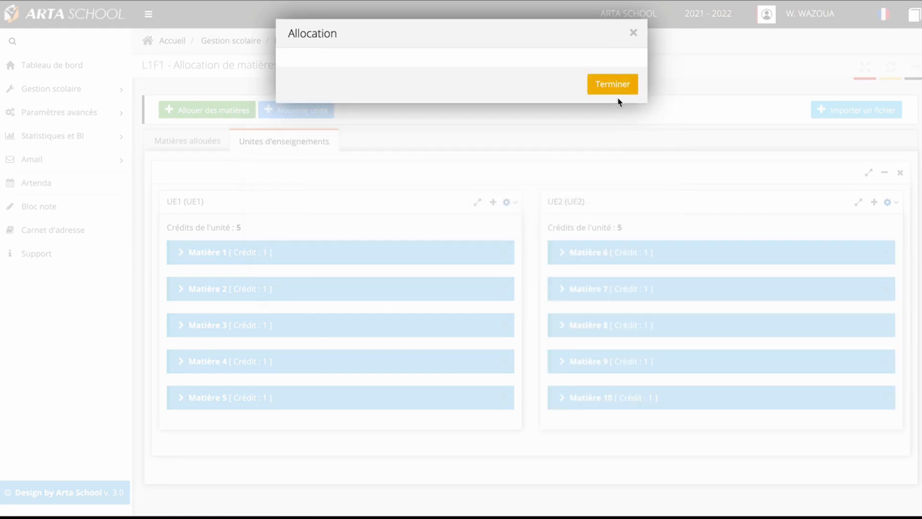
{"action": "left_click", "coordinate": [618, 88]}
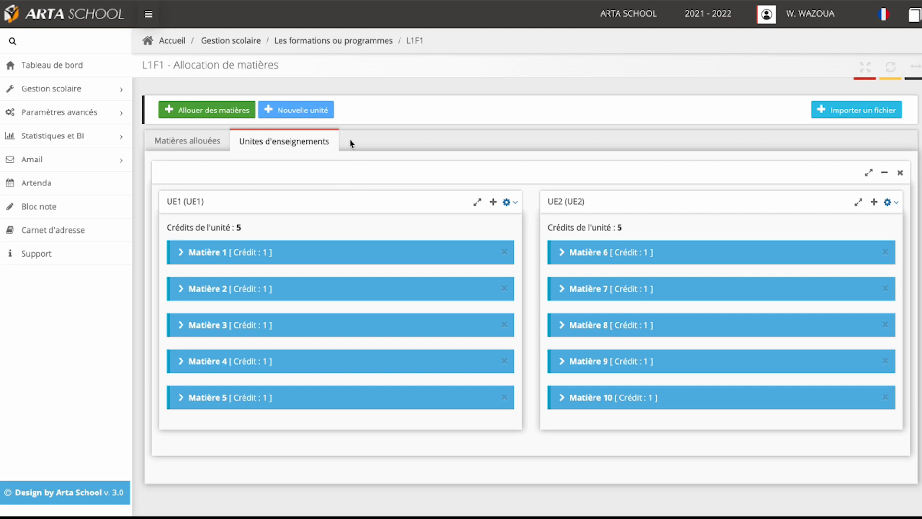
Step: Create teaching unit UE3 with validation mark 10, periodicity Premier trimestre ou semestre and description UE3, and expand the list of units
{"action": "left_click", "coordinate": [322, 110]}
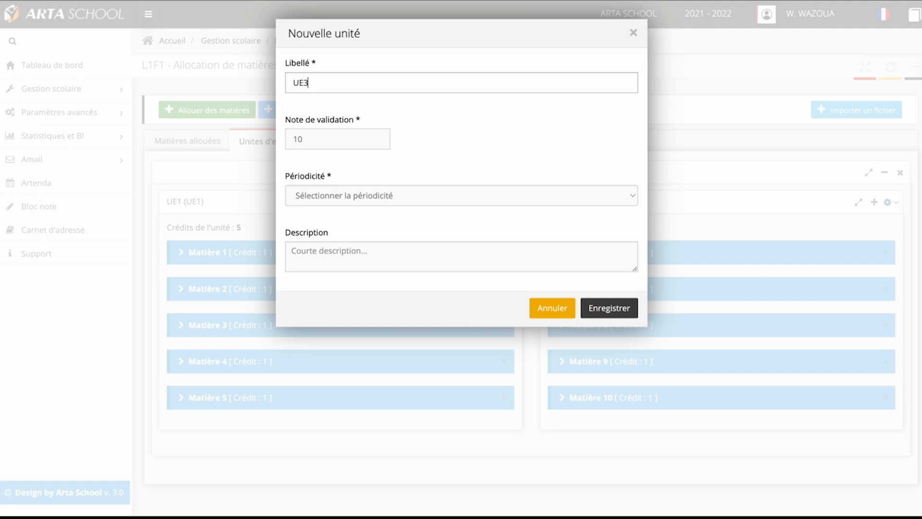
{"action": "left_click", "coordinate": [329, 198]}
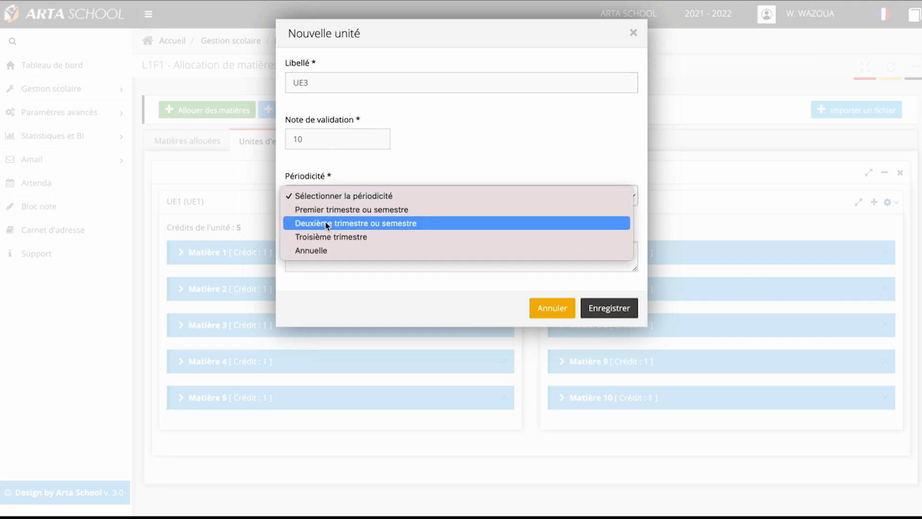
{"action": "left_click", "coordinate": [329, 210]}
{"action": "left_click", "coordinate": [332, 253]}
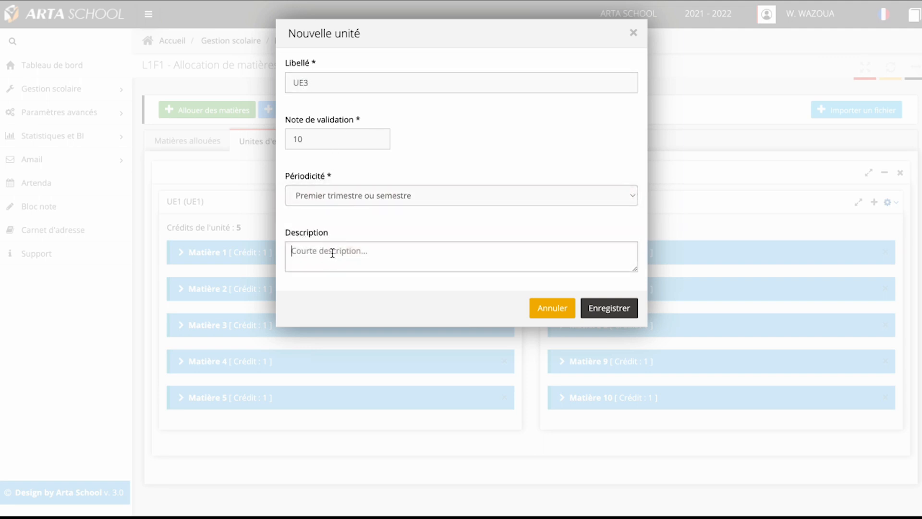
{"action": "type", "text": "UE3"}
{"action": "left_click", "coordinate": [609, 308]}
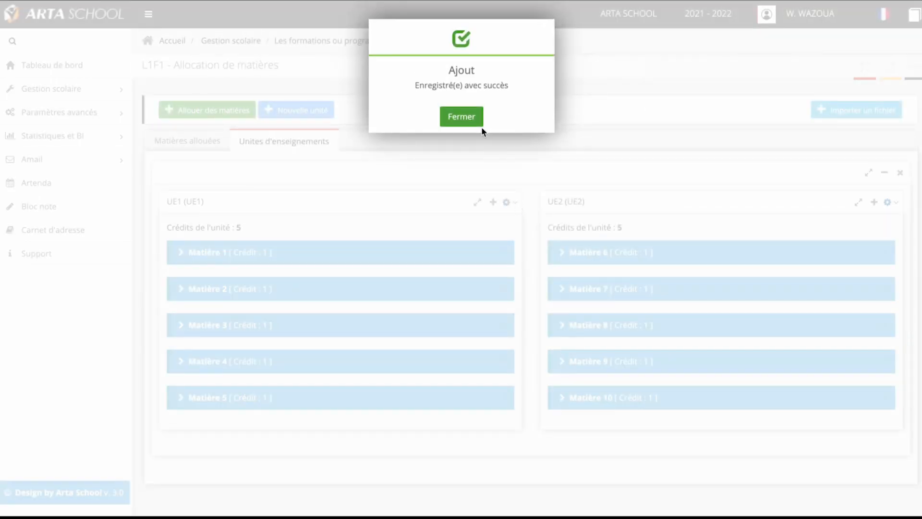
{"action": "left_click", "coordinate": [470, 116]}
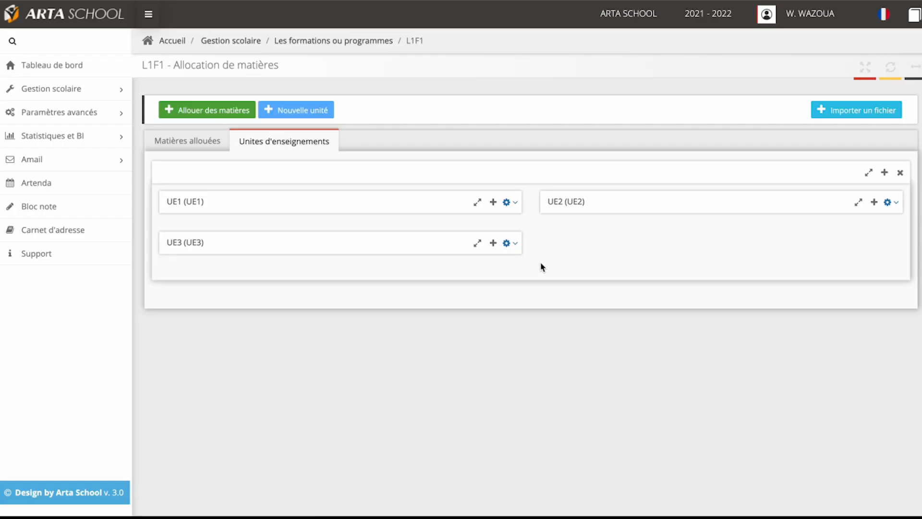
{"action": "left_click", "coordinate": [884, 172]}
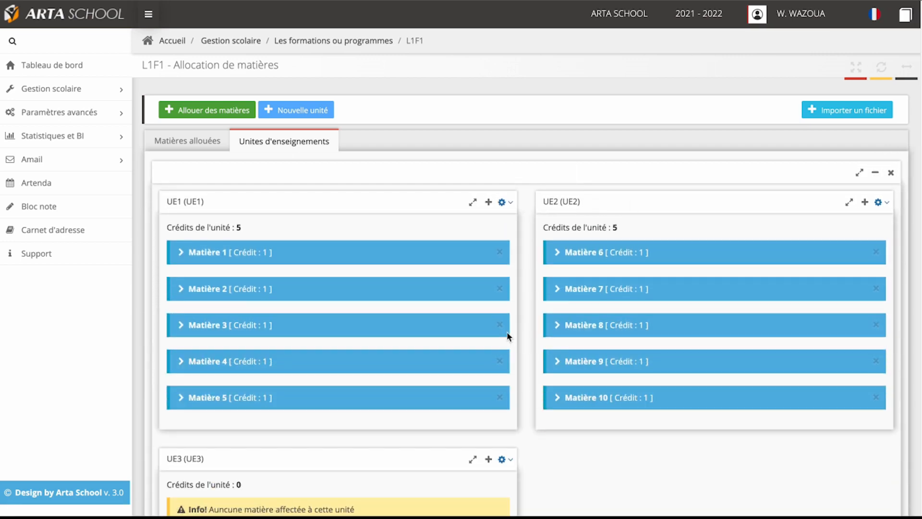
Step: Change the description of teaching unit UE3 to "UE 3" and save the modification
{"action": "scroll", "coordinate": [507, 331], "scroll_direction": "down", "scroll_amount": 2}
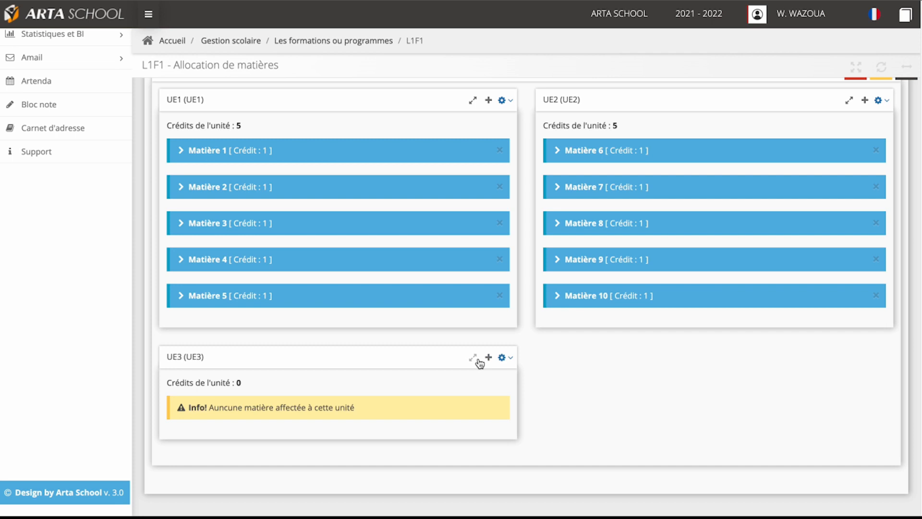
{"action": "left_click", "coordinate": [502, 358]}
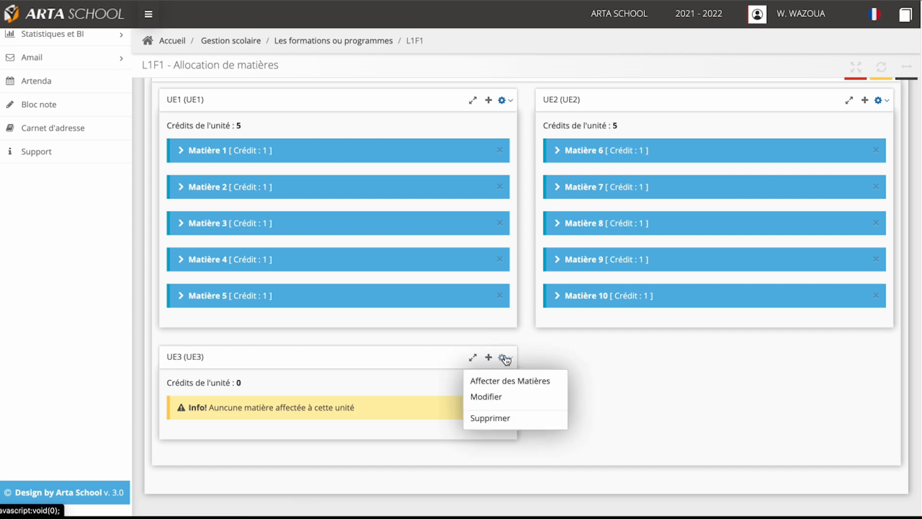
{"action": "left_click", "coordinate": [499, 404]}
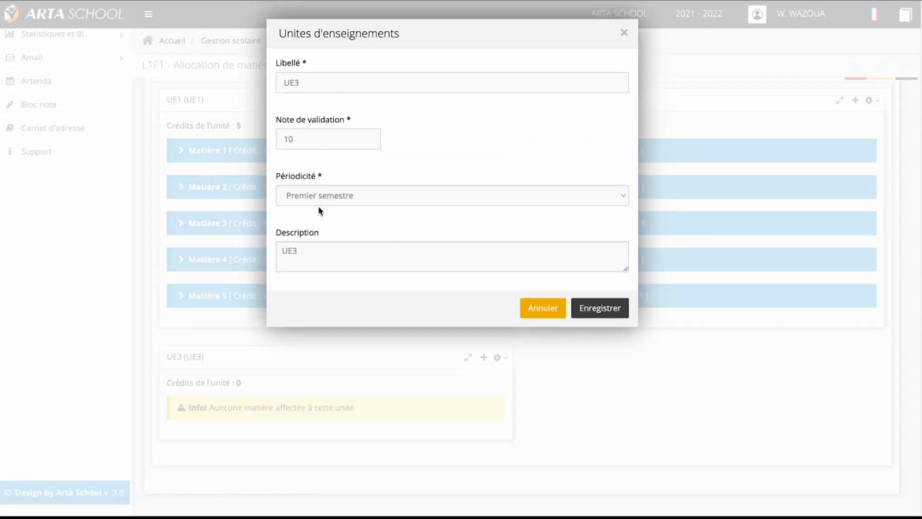
{"action": "left_click", "coordinate": [315, 249]}
{"action": "key", "text": "Left"}
{"action": "right_click", "coordinate": [315, 249]}
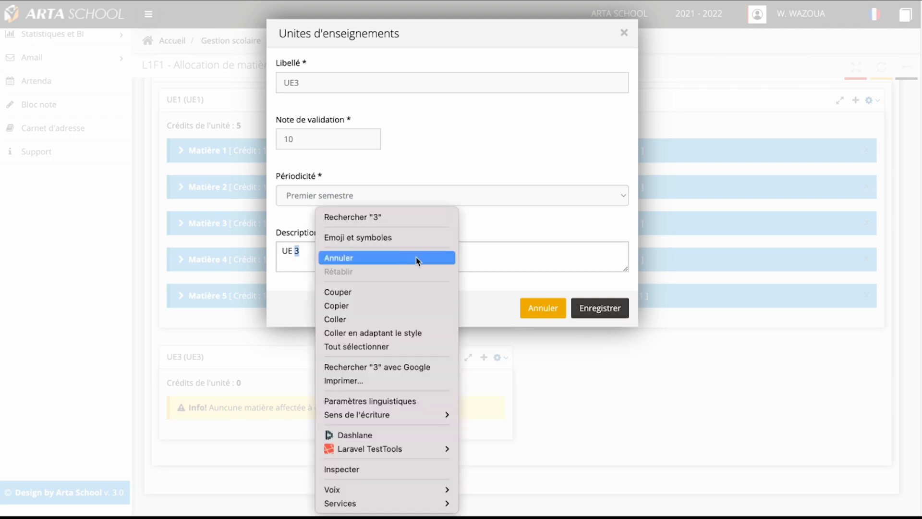
{"action": "left_click", "coordinate": [541, 245]}
{"action": "left_click", "coordinate": [599, 308]}
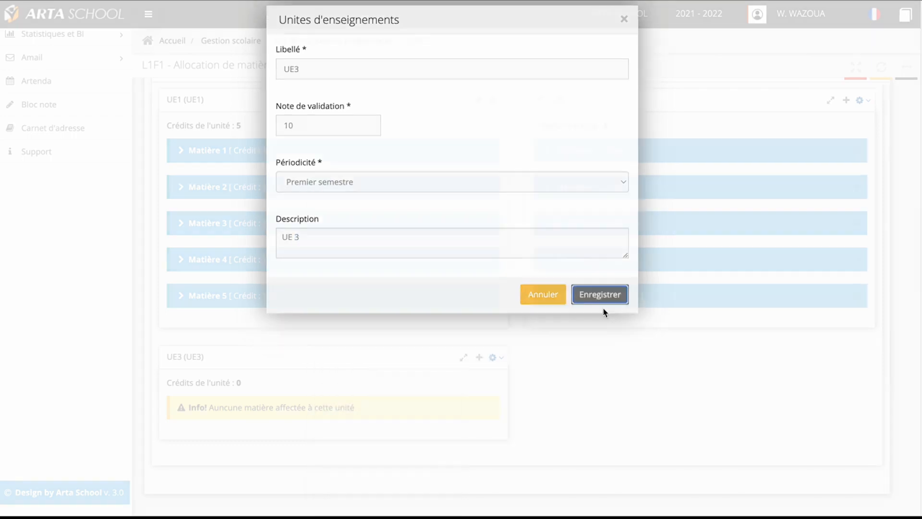
{"action": "left_click", "coordinate": [449, 117]}
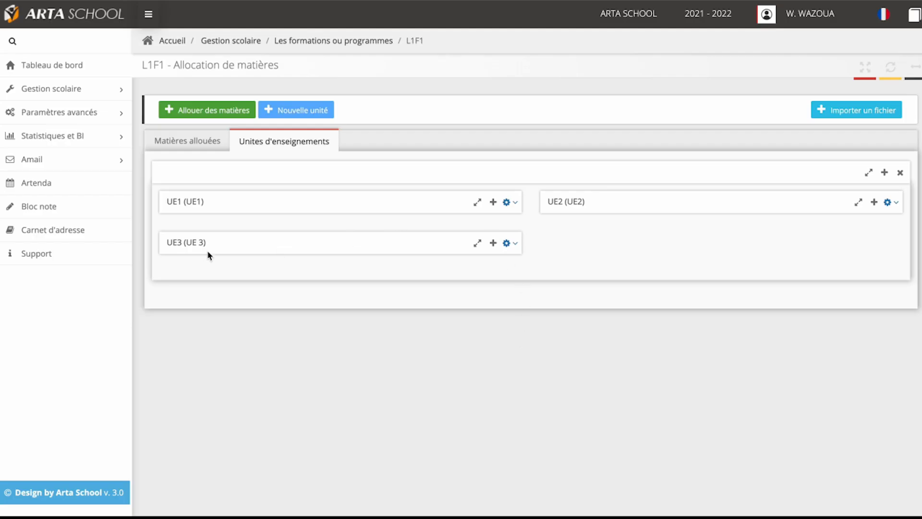
Step: Delete teaching unit UE3 from the L1F1 programme and expand the list of units
{"action": "left_click", "coordinate": [493, 243]}
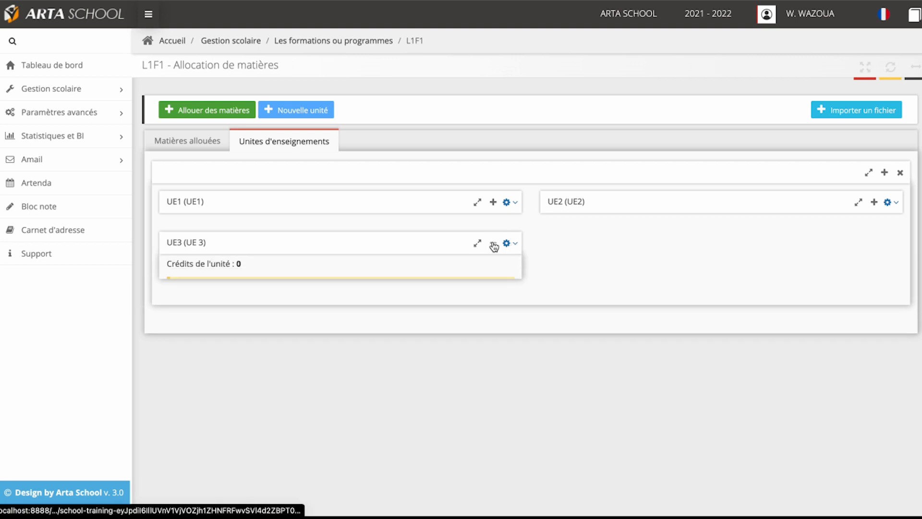
{"action": "left_click", "coordinate": [507, 244]}
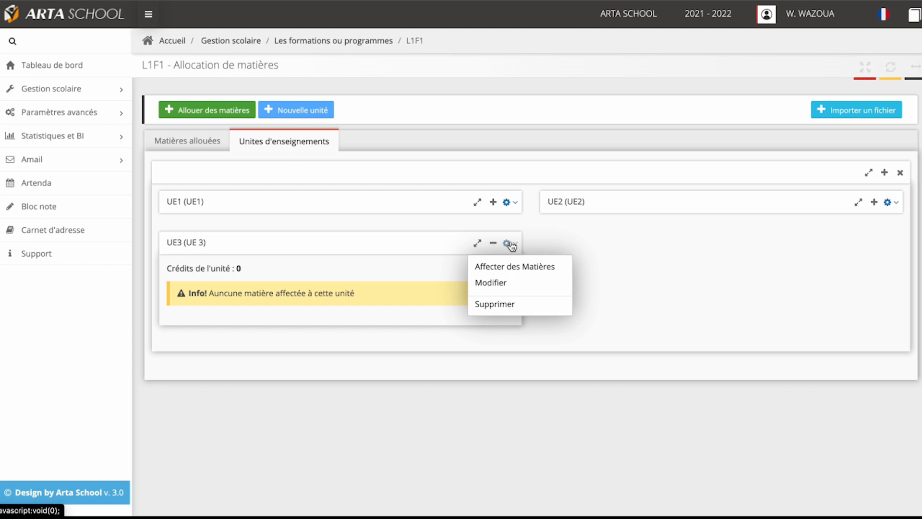
{"action": "left_click", "coordinate": [499, 305]}
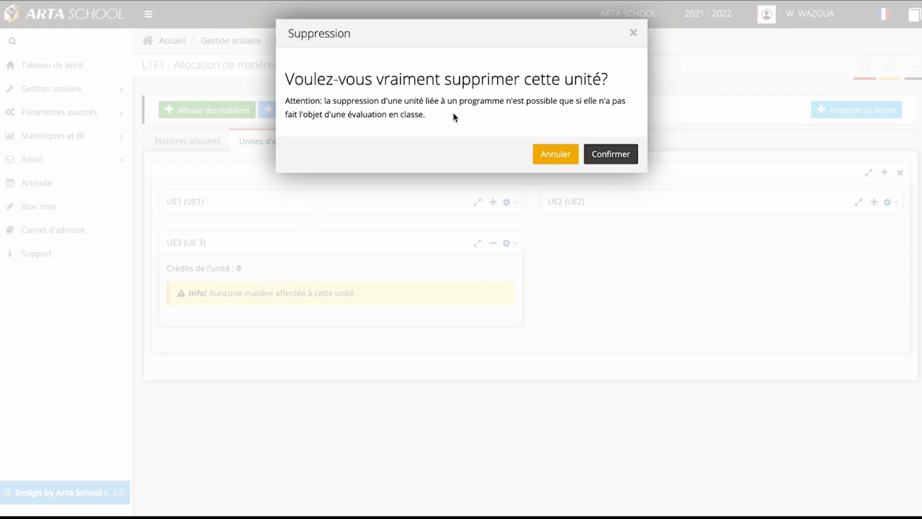
{"action": "left_click", "coordinate": [617, 152]}
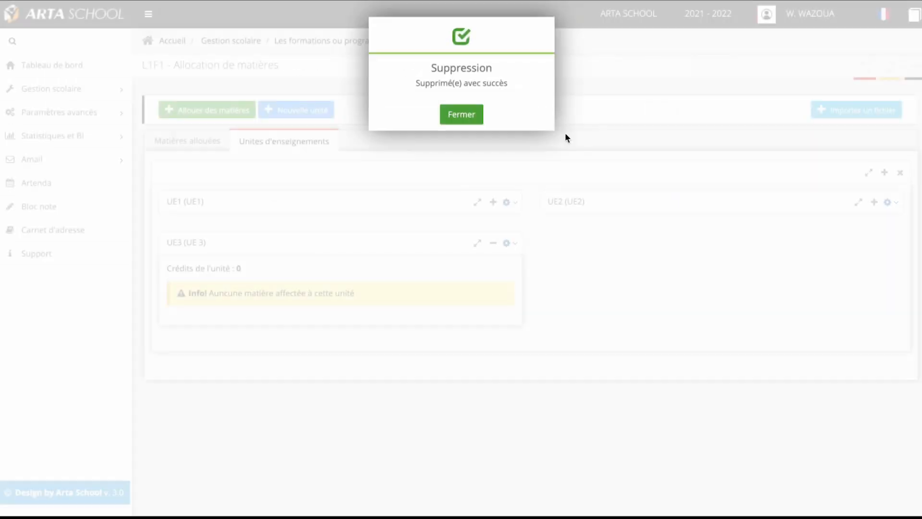
{"action": "left_click", "coordinate": [464, 117]}
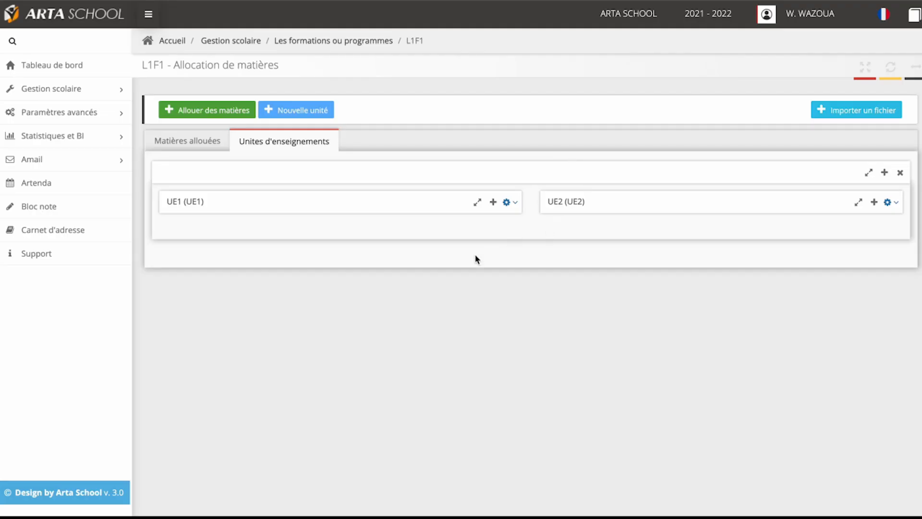
{"action": "left_click", "coordinate": [885, 174]}
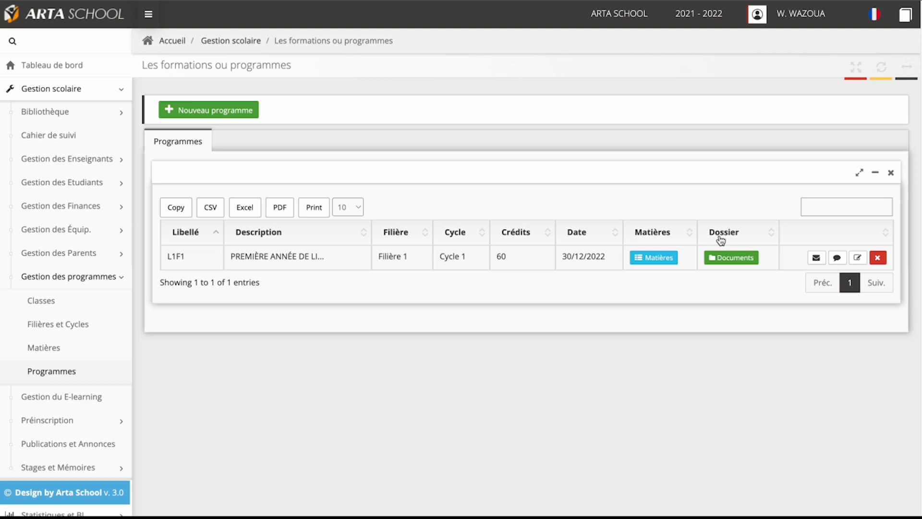
Step: Add a required document to the L1F1 programme with code DOC01, label CNI and description Carte nationale d'identité, and save it
{"action": "left_click", "coordinate": [737, 261]}
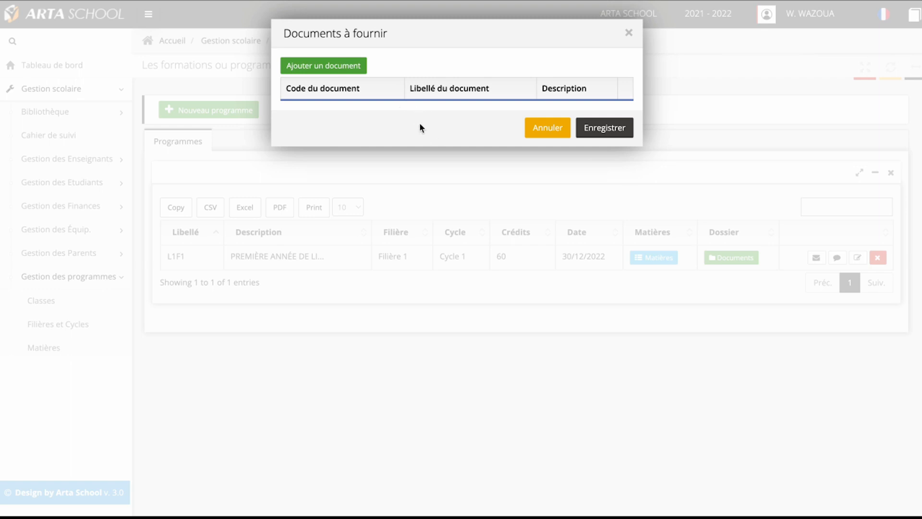
{"action": "left_click", "coordinate": [338, 68]}
{"action": "left_click", "coordinate": [329, 117]}
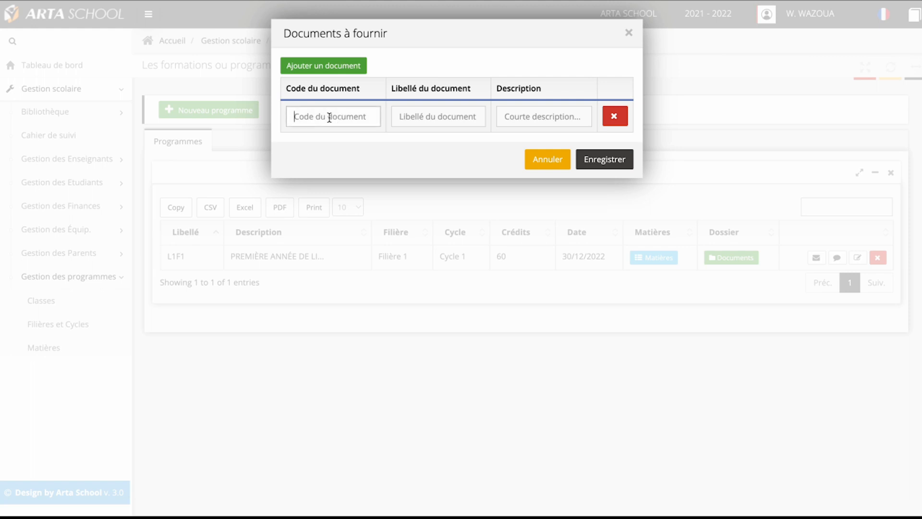
{"action": "type", "text": "DOC01"}
{"action": "left_click", "coordinate": [427, 113]}
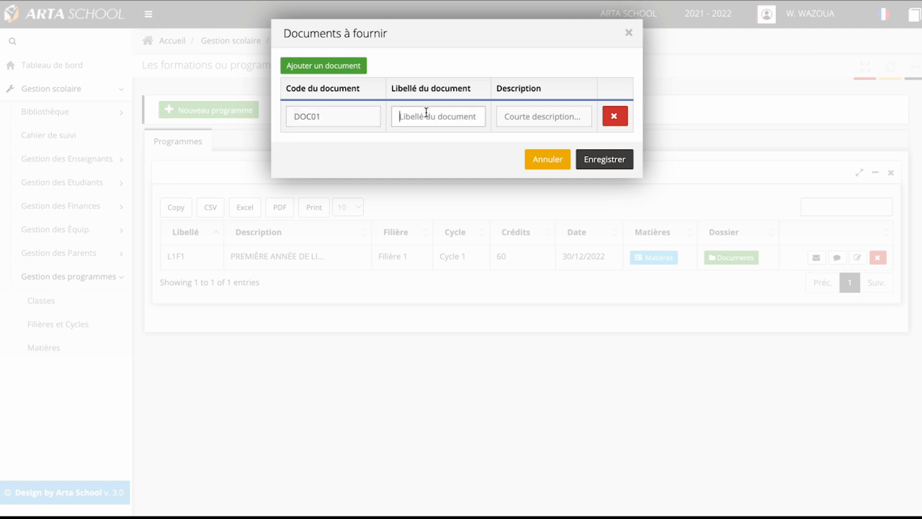
{"action": "type", "text": "CNI"}
{"action": "key", "text": "Tab"}
{"action": "type", "text": "Ca"}
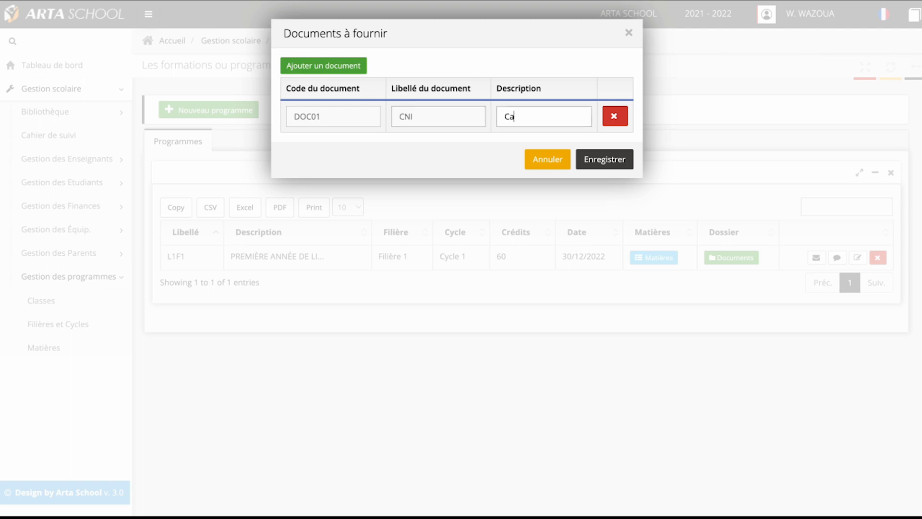
{"action": "type", "text": "rte nationale d'identité"}
{"action": "left_click", "coordinate": [606, 161]}
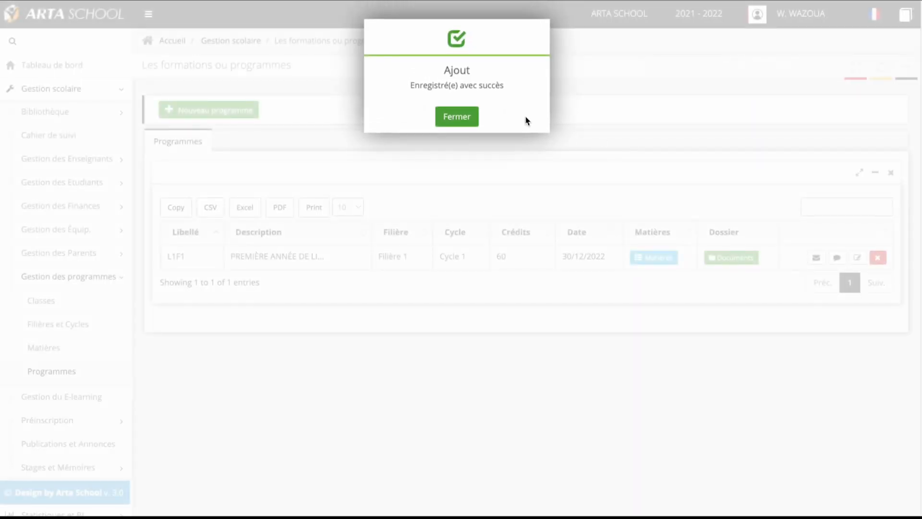
{"action": "left_click", "coordinate": [470, 119]}
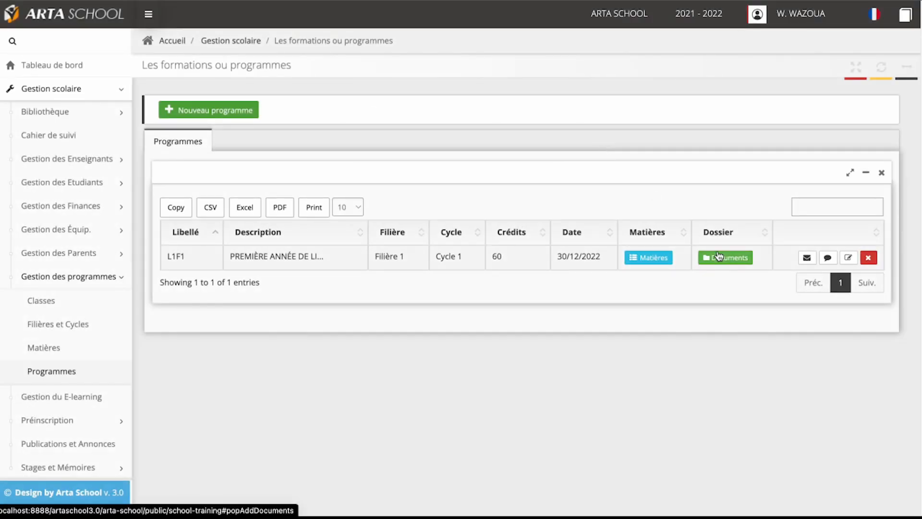
Step: Reopen L1F1's required documents, add six blank document rows and cancel the changes
{"action": "left_click", "coordinate": [718, 256]}
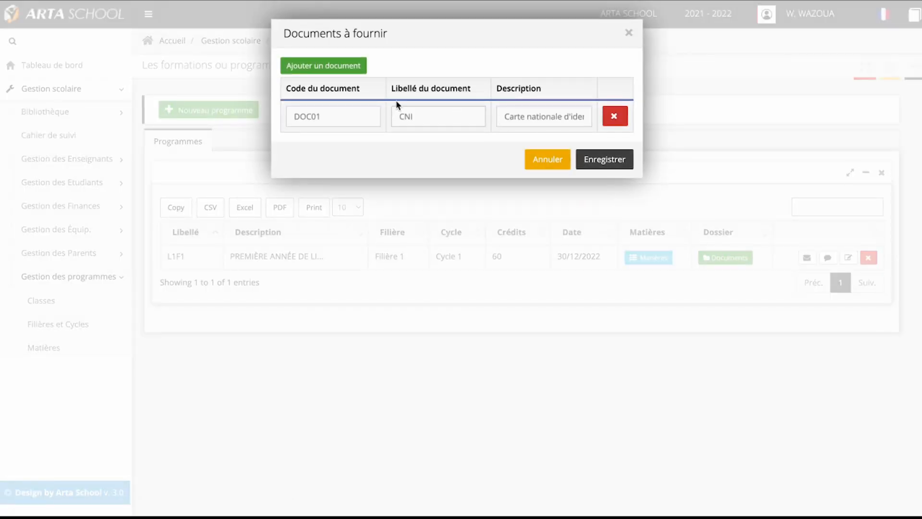
{"action": "left_click", "coordinate": [346, 68]}
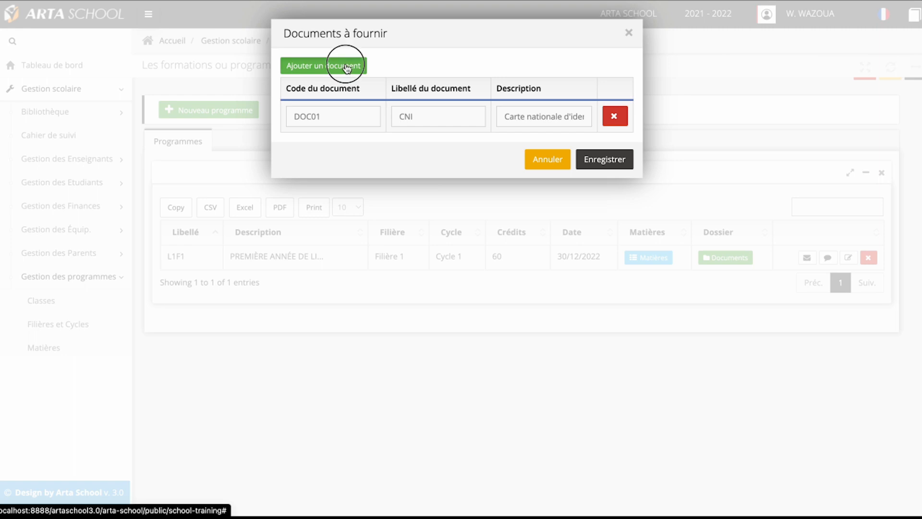
{"action": "left_click", "coordinate": [345, 68]}
{"action": "left_click", "coordinate": [346, 68]}
{"action": "left_click", "coordinate": [346, 68]}
{"action": "left_click", "coordinate": [347, 67]}
{"action": "left_click", "coordinate": [347, 67]}
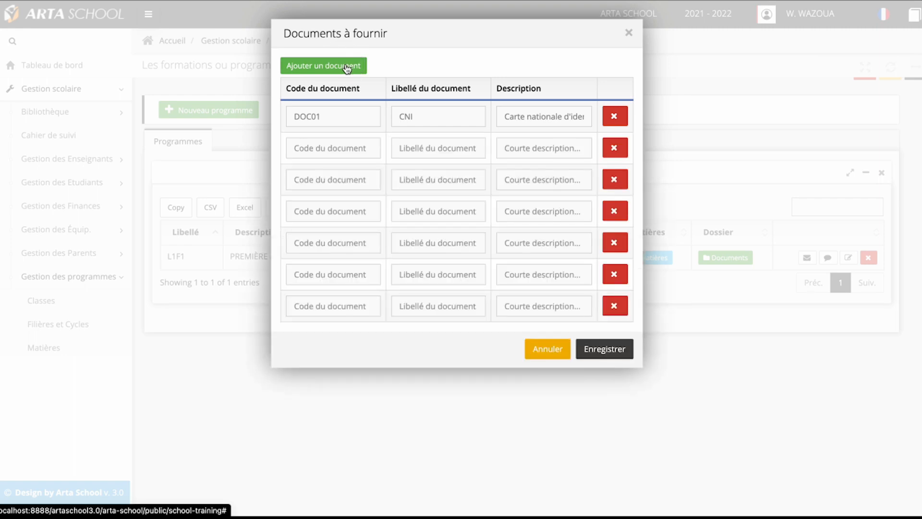
{"action": "left_click", "coordinate": [558, 354]}
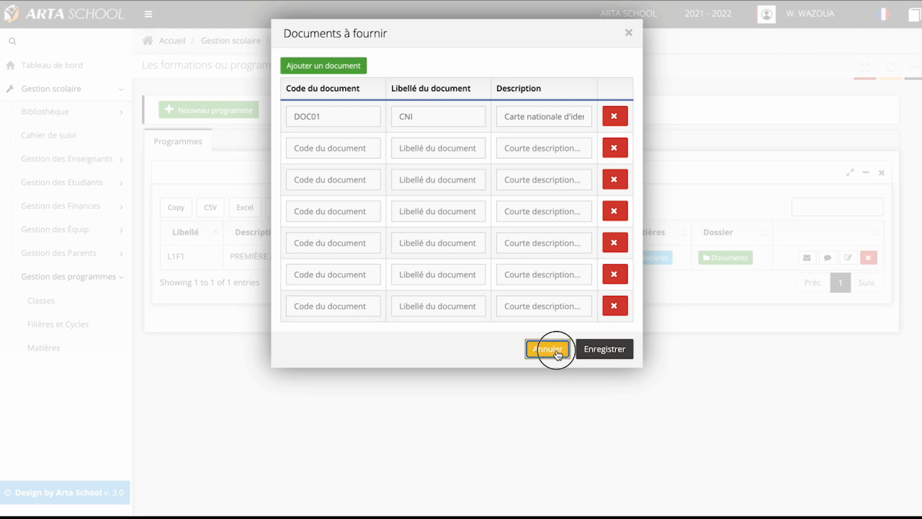